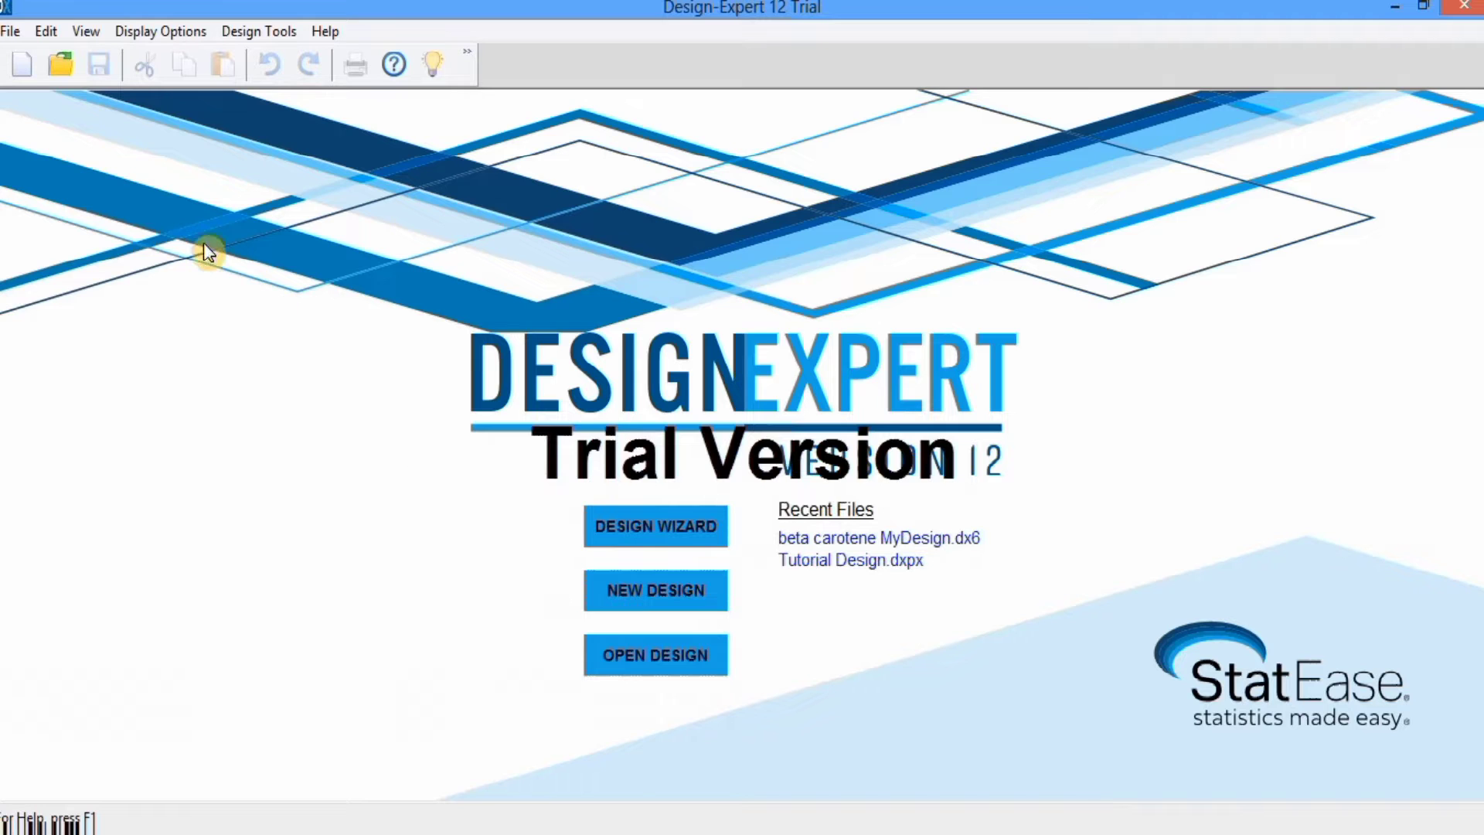
# Step: Create a new design and choose the randomized Central Composite type under Response Surface
pyautogui.click(15, 31)
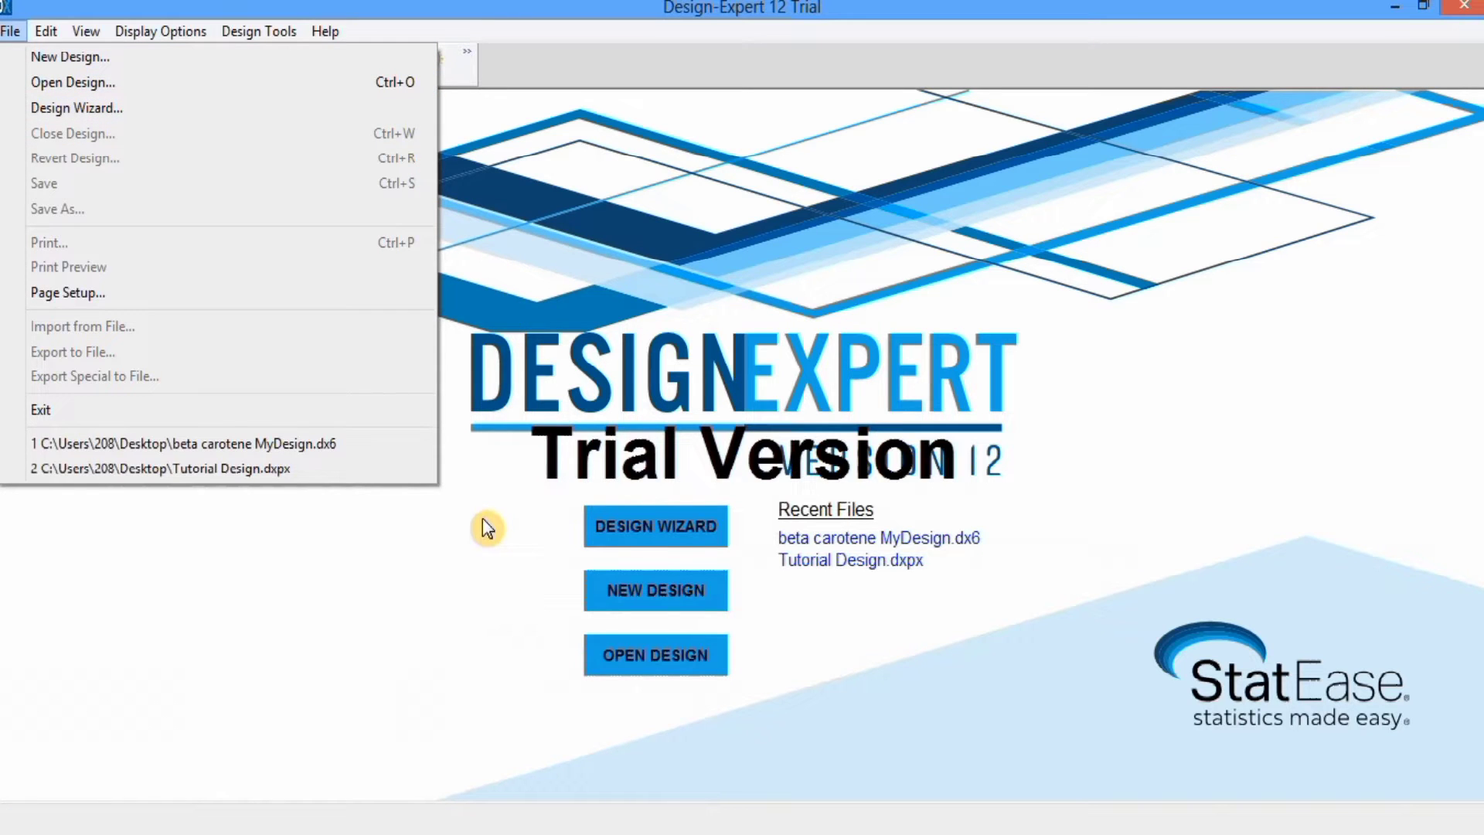
pyautogui.click(637, 582)
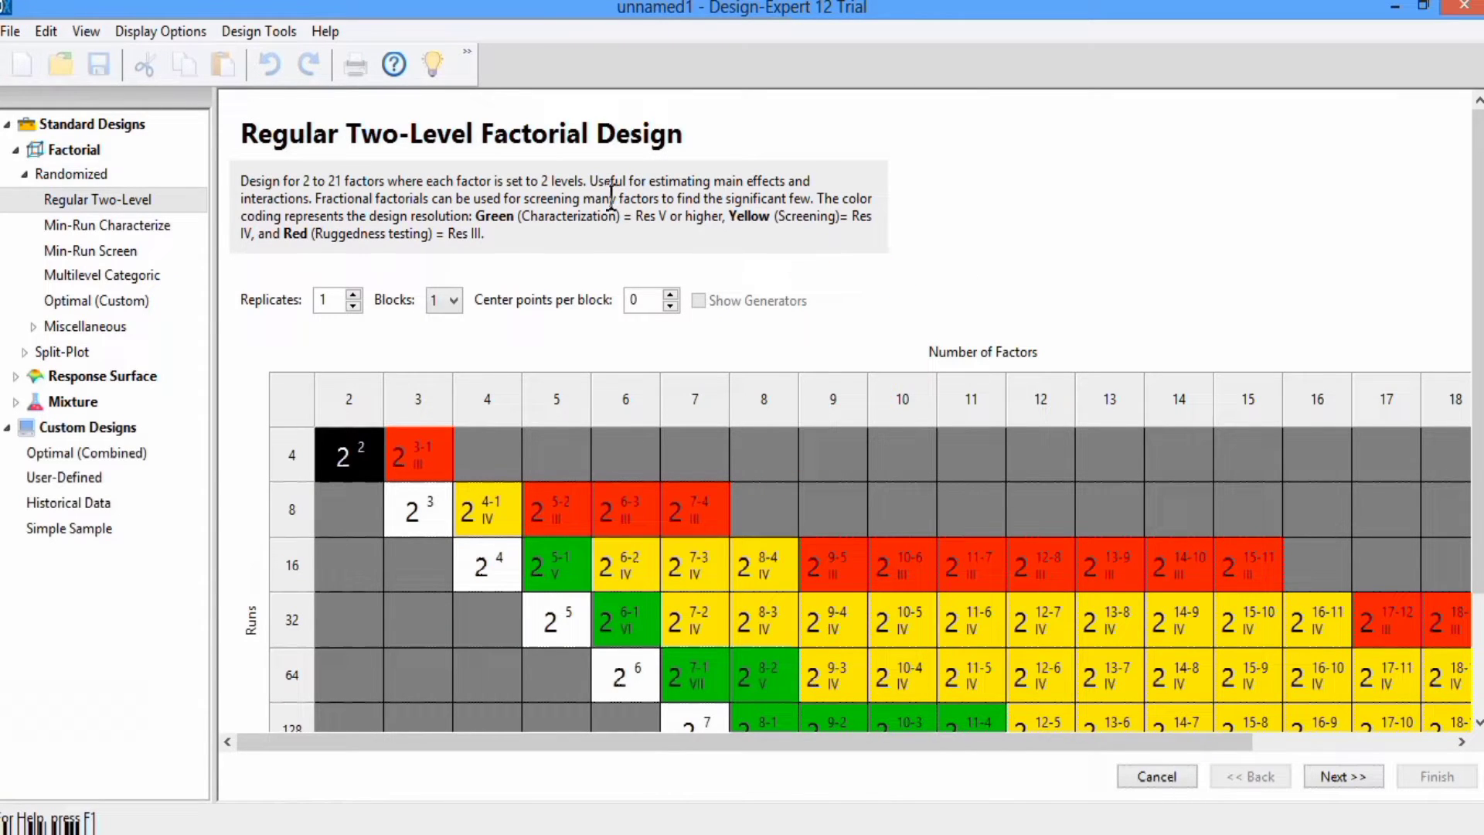
pyautogui.click(139, 379)
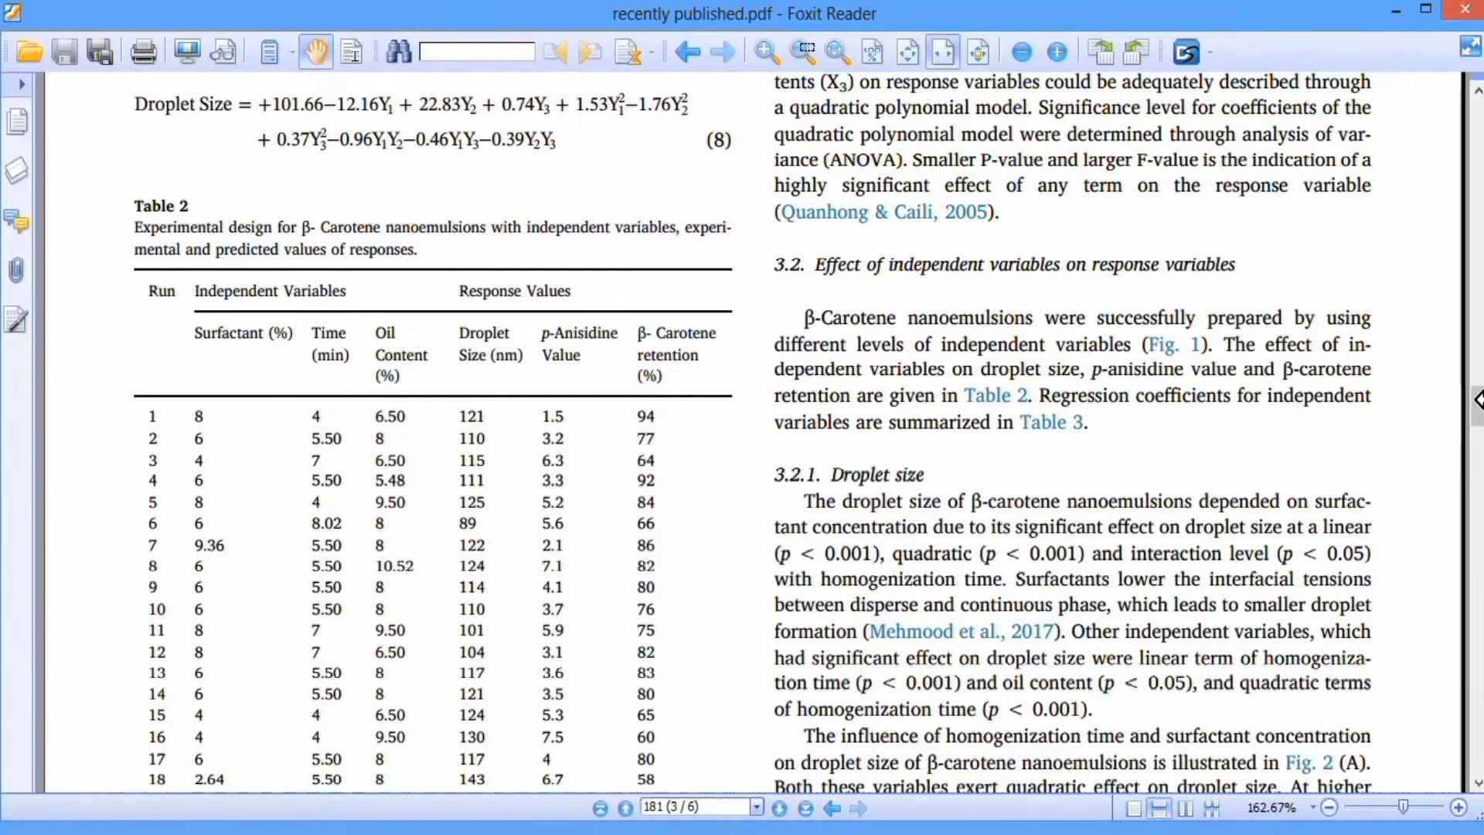
# Step: Consult the published paper for the independent variables and set the number of numeric factors to 3
pyautogui.moveTo(1476, 408); pyautogui.dragTo(1463, 133)
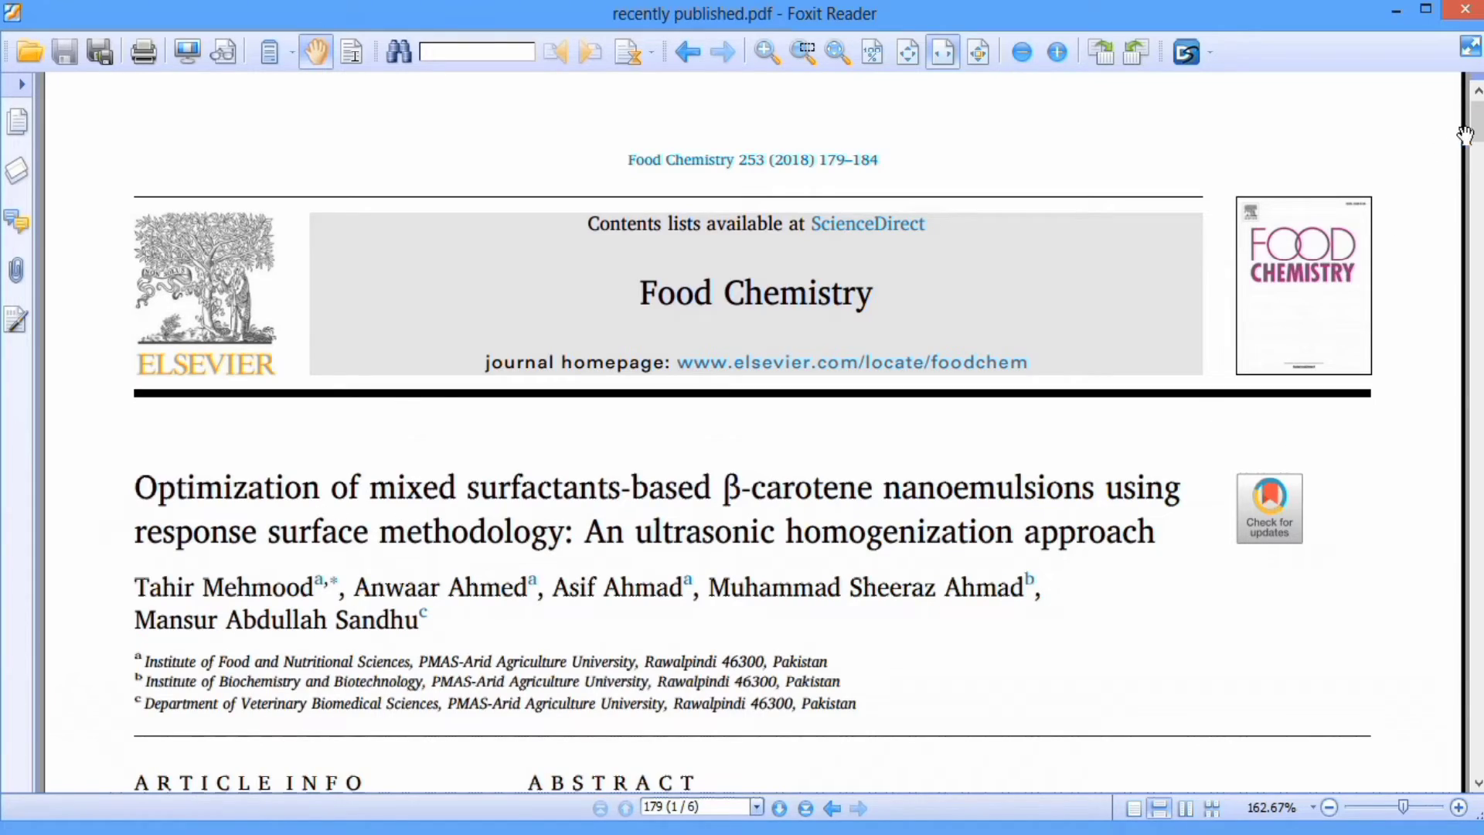
pyautogui.moveTo(1477, 124); pyautogui.dragTo(1476, 316)
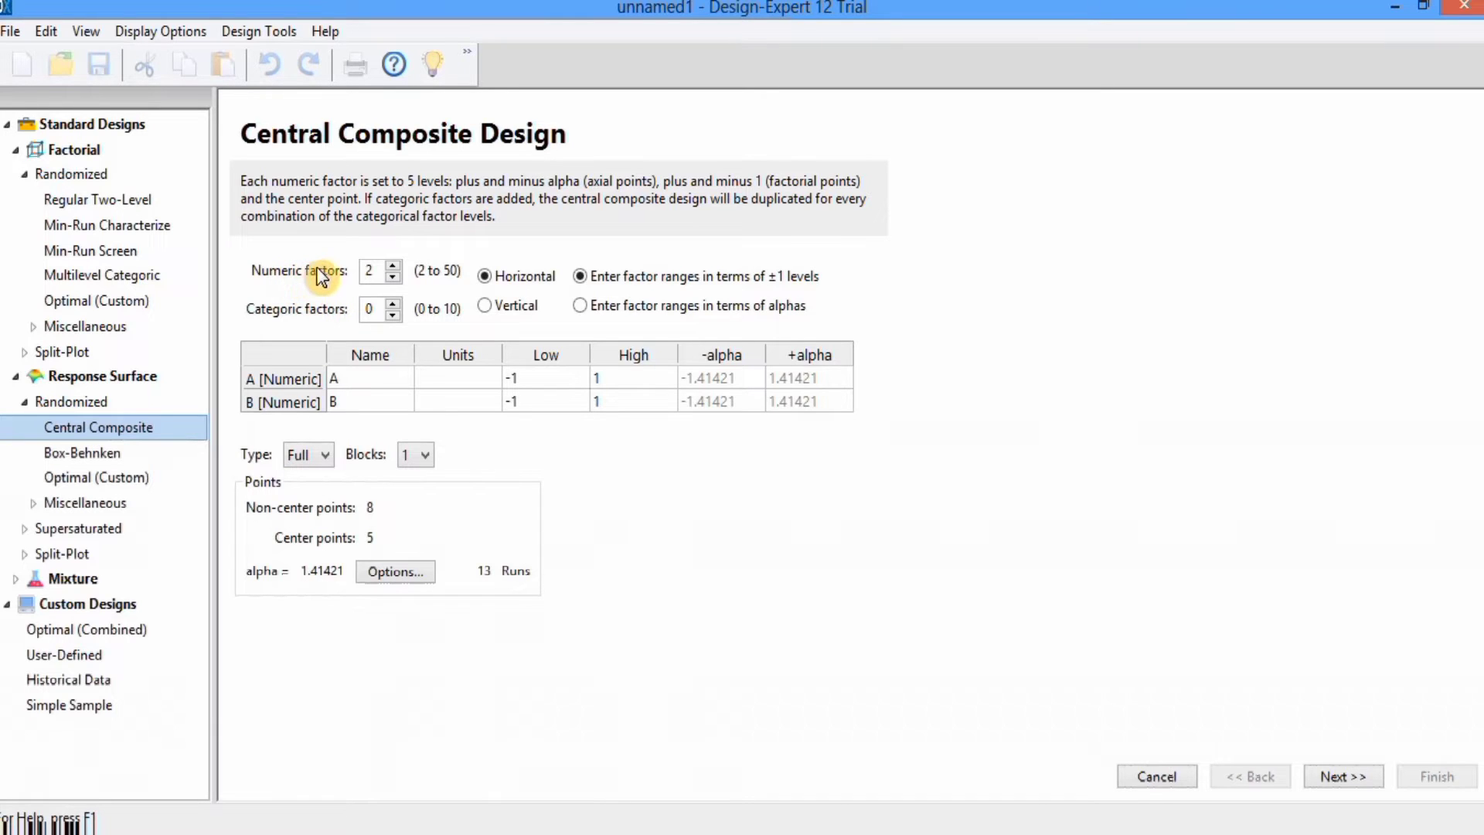
pyautogui.click(396, 268)
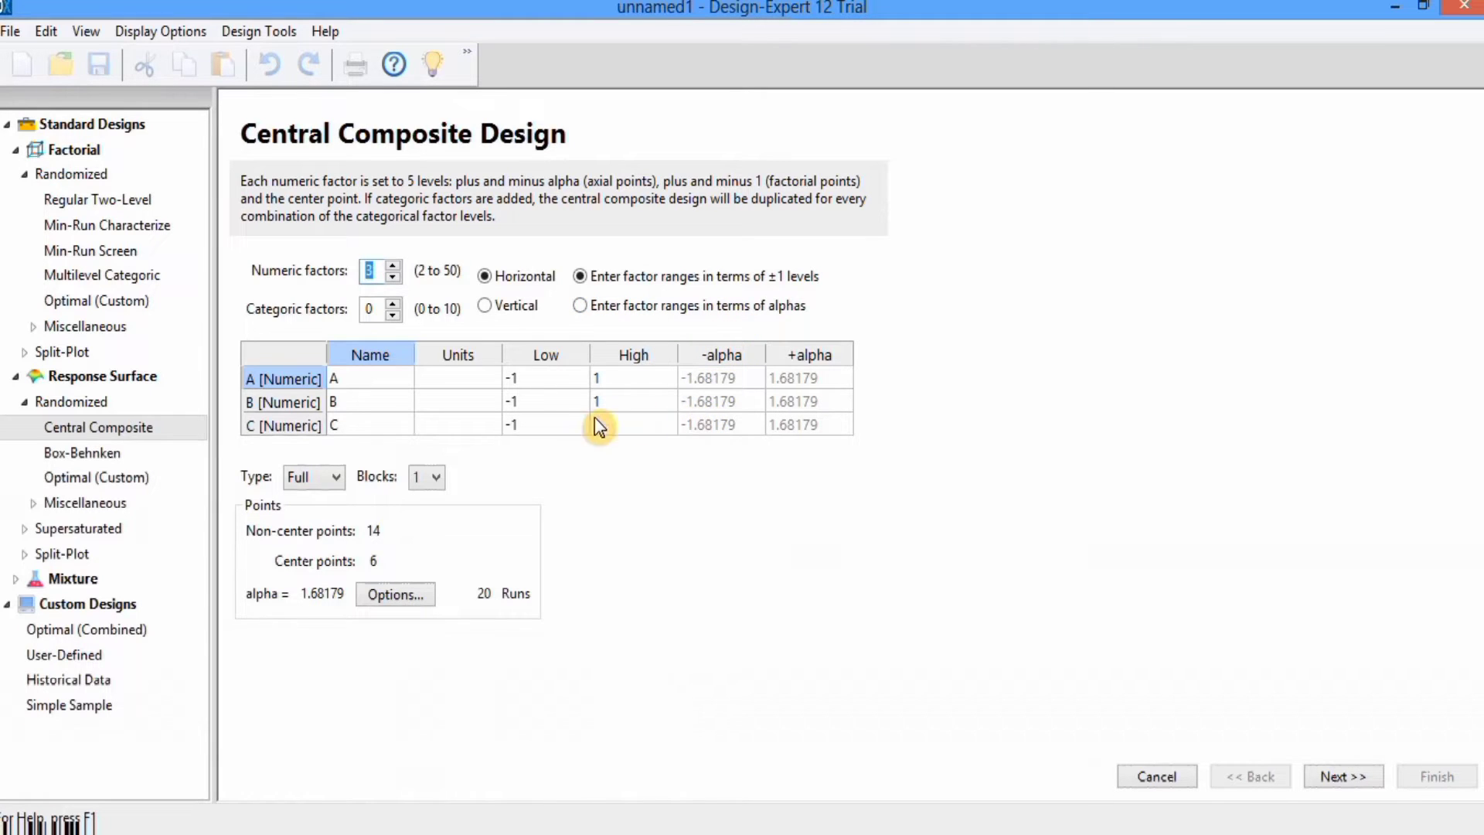
# Step: Name factor A "Surfactant Concentration" and set its units to %
pyautogui.click(346, 374)
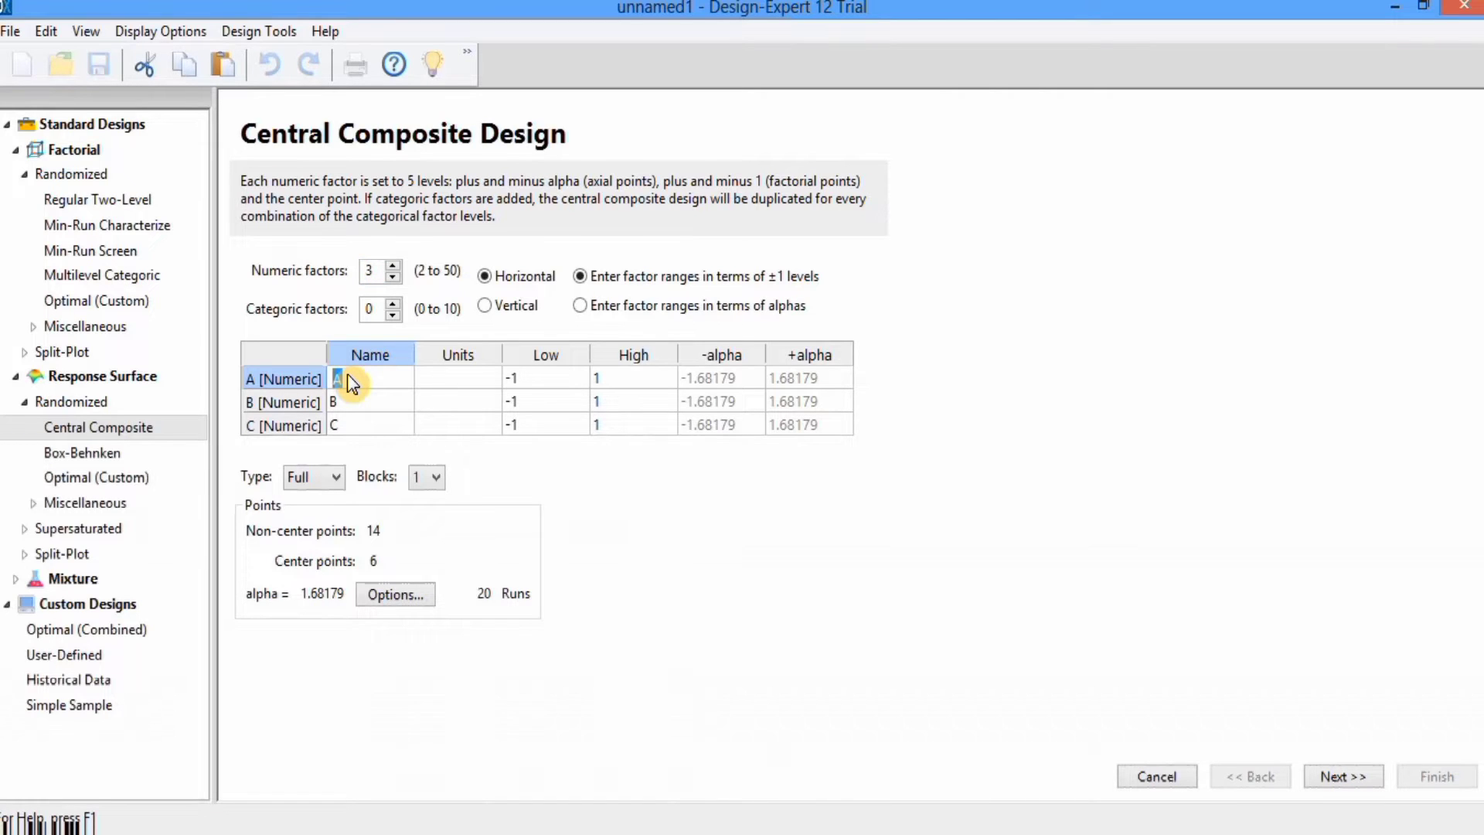
pyautogui.write('Surf')
pyautogui.write('actant ')
pyautogui.write('Co')
pyautogui.write('ncentrat')
pyautogui.write('ion')
pyautogui.click(441, 371)
pyautogui.write('%')
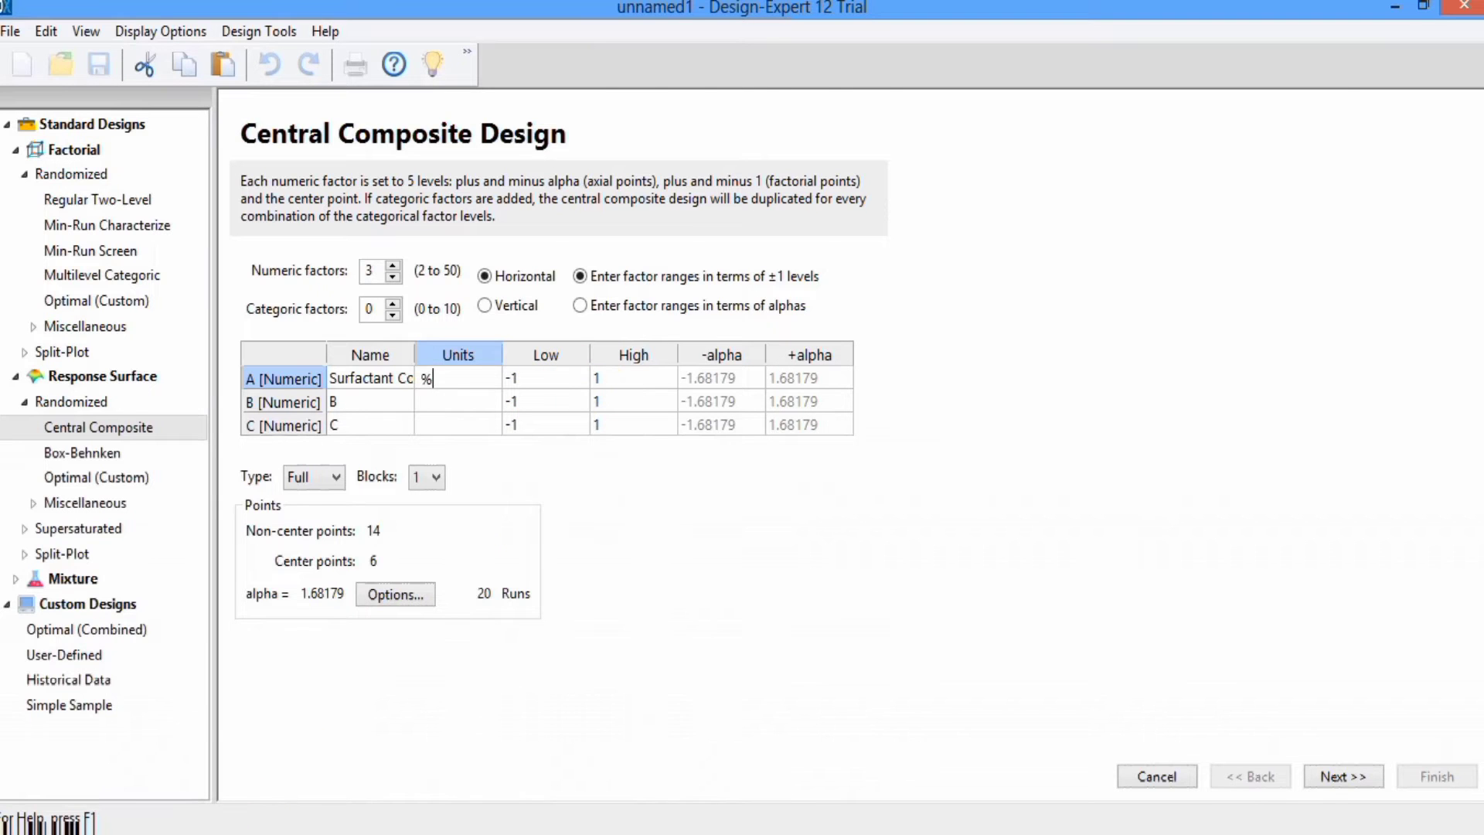
# Step: Look up the surfactant levels in the paper's Table 1 and set factor A's low to 4 and high to 8
pyautogui.hotkey('alt', 'Tab')
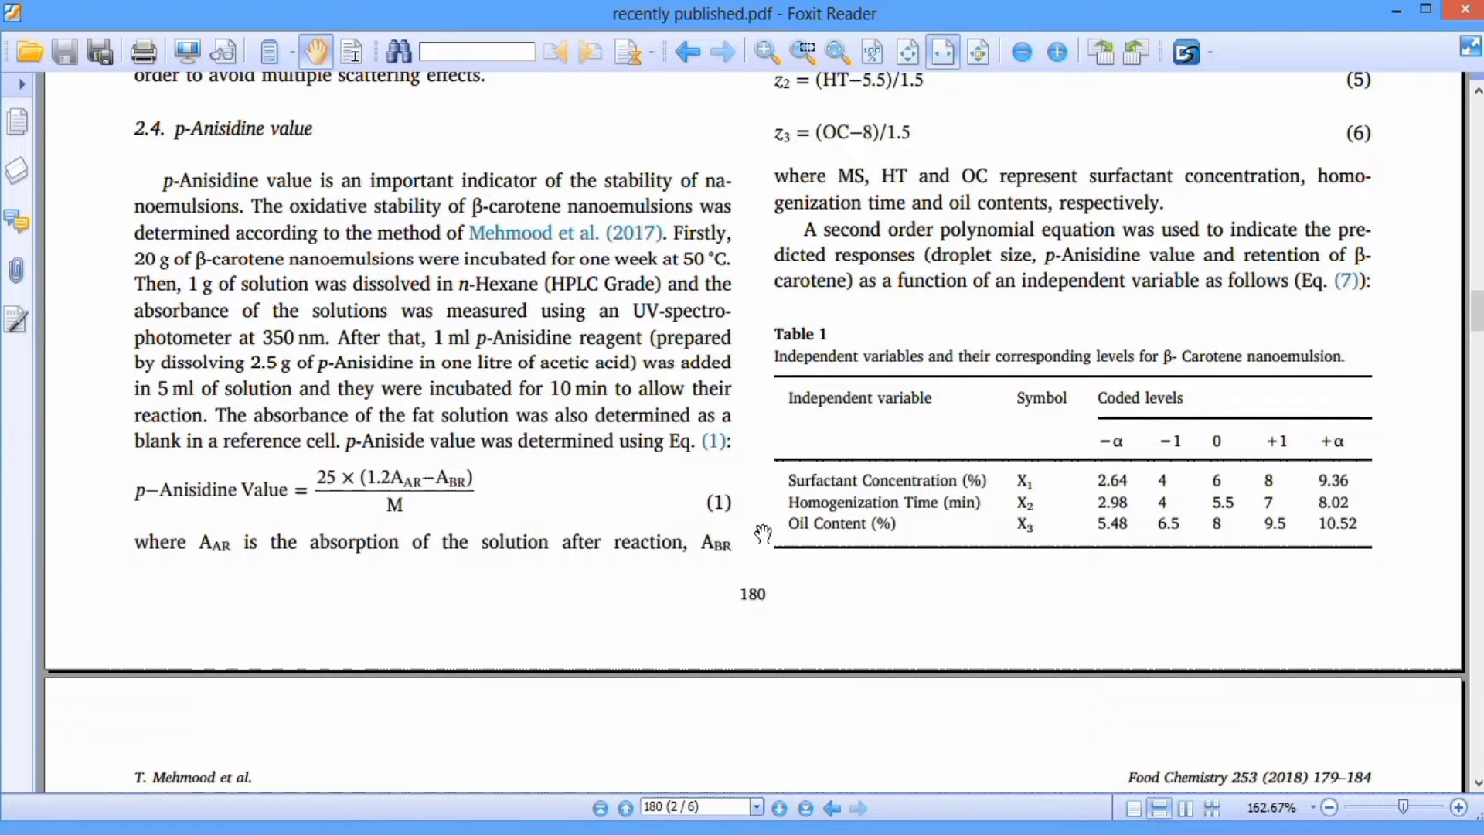
pyautogui.hotkey('alt', 'Tab')
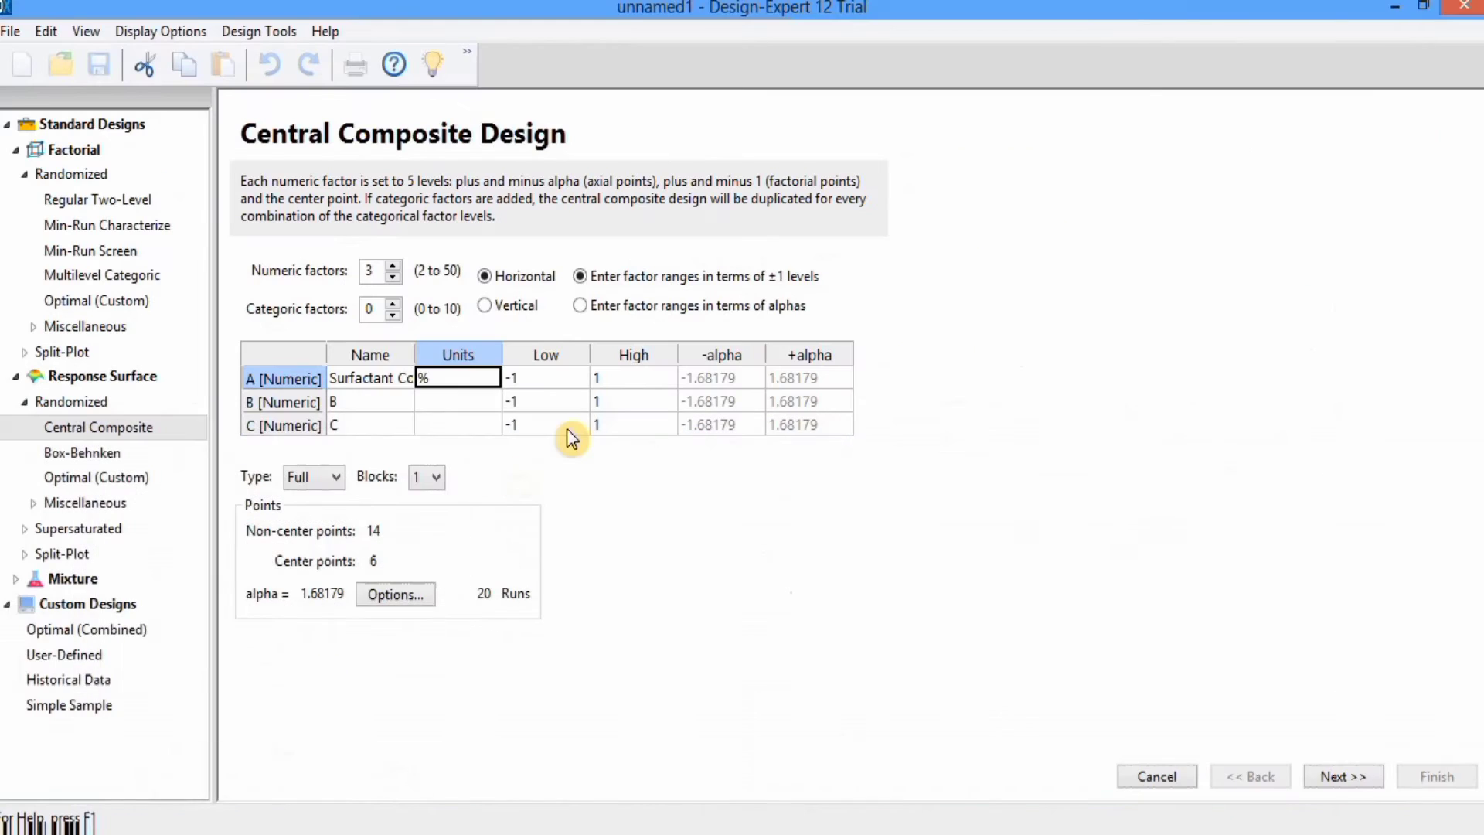
pyautogui.click(558, 376)
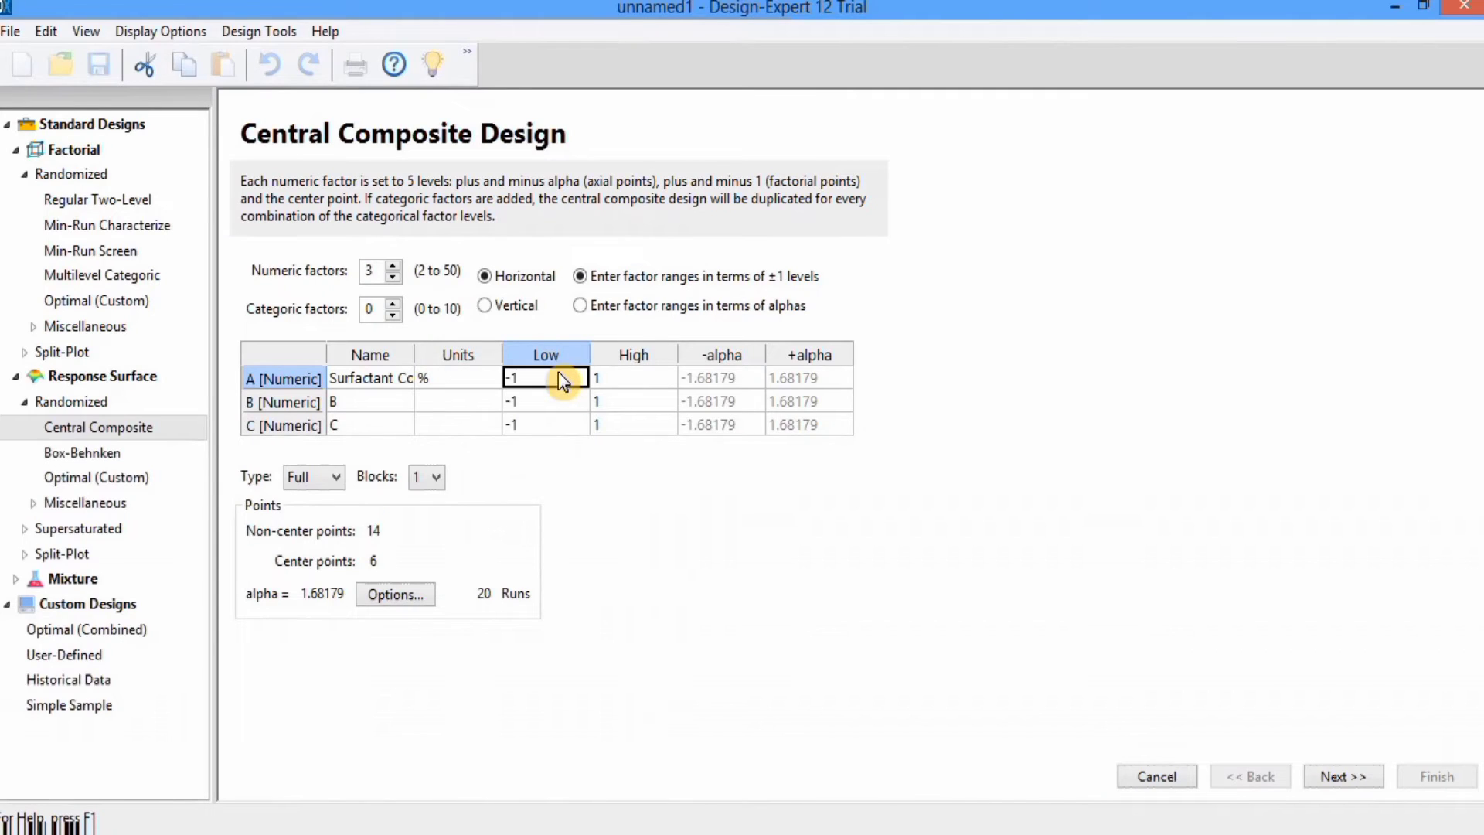
pyautogui.write('4')
pyautogui.click(606, 376)
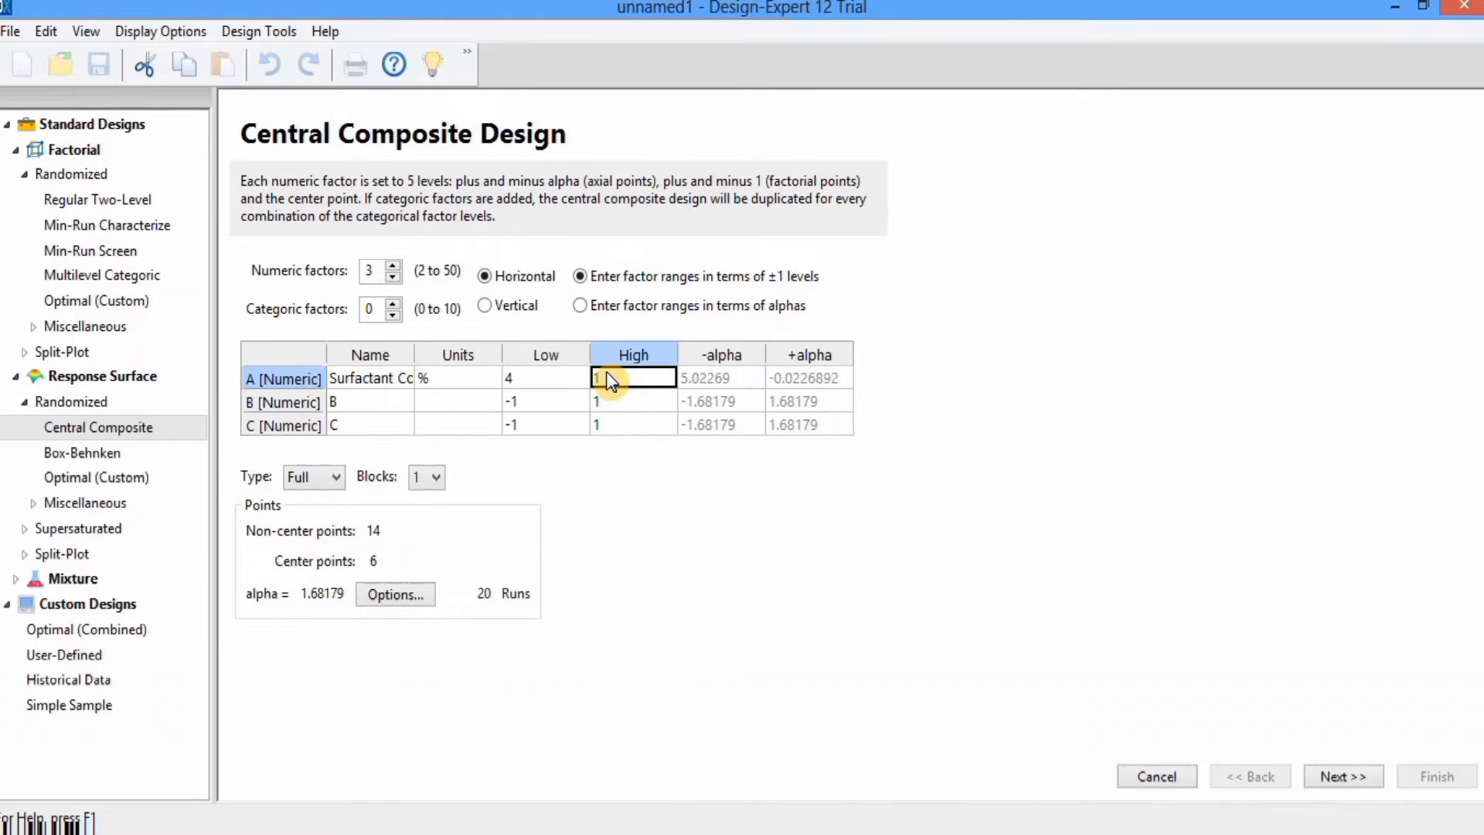
pyautogui.write('8')
pyautogui.press('Return')
# Step: Check the paper's Table 1 again, and name factor B "Homogenization Time" with units Min
pyautogui.click(155, 823)
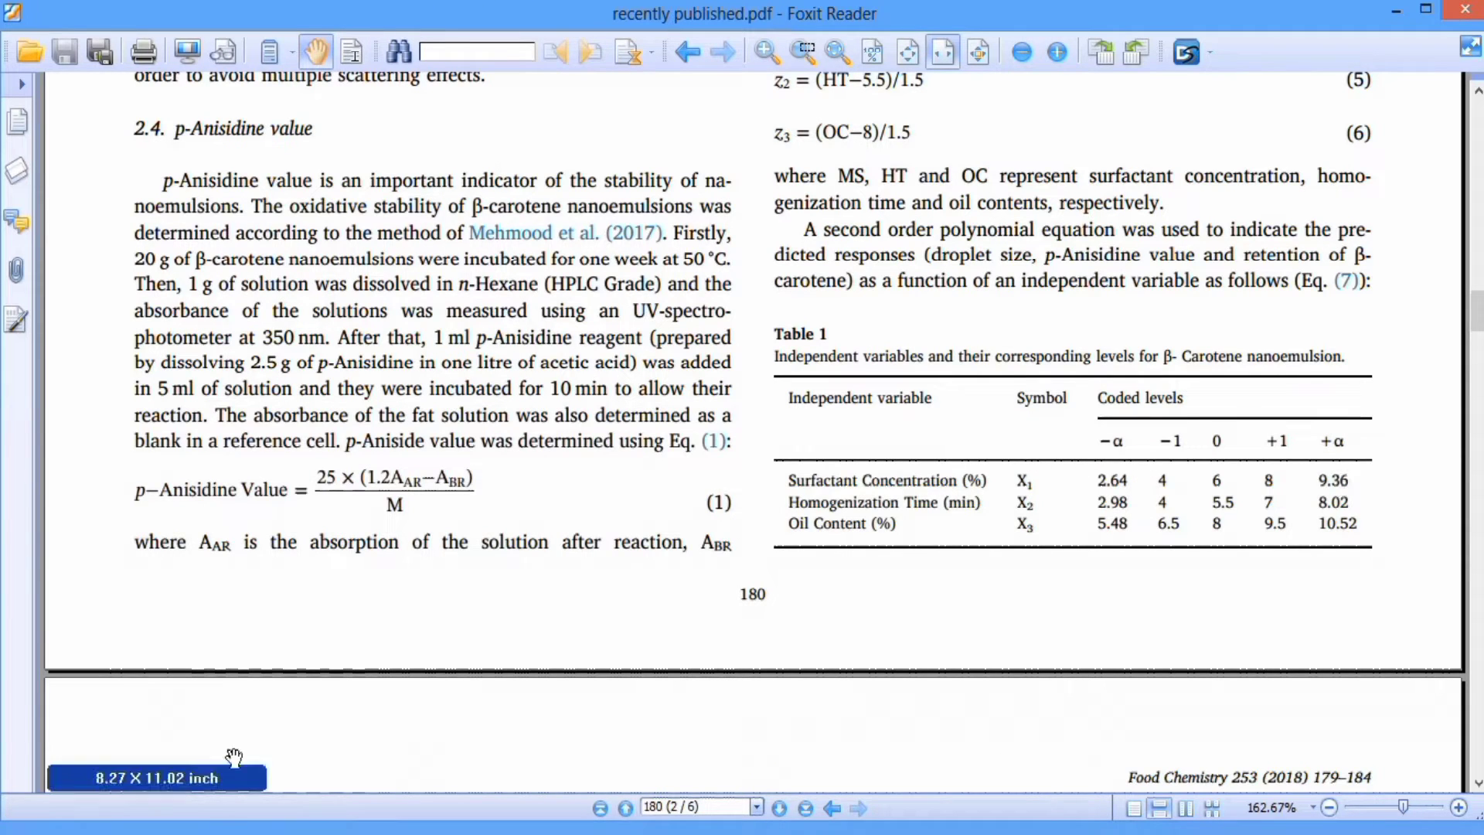
pyautogui.moveTo(928, 831)
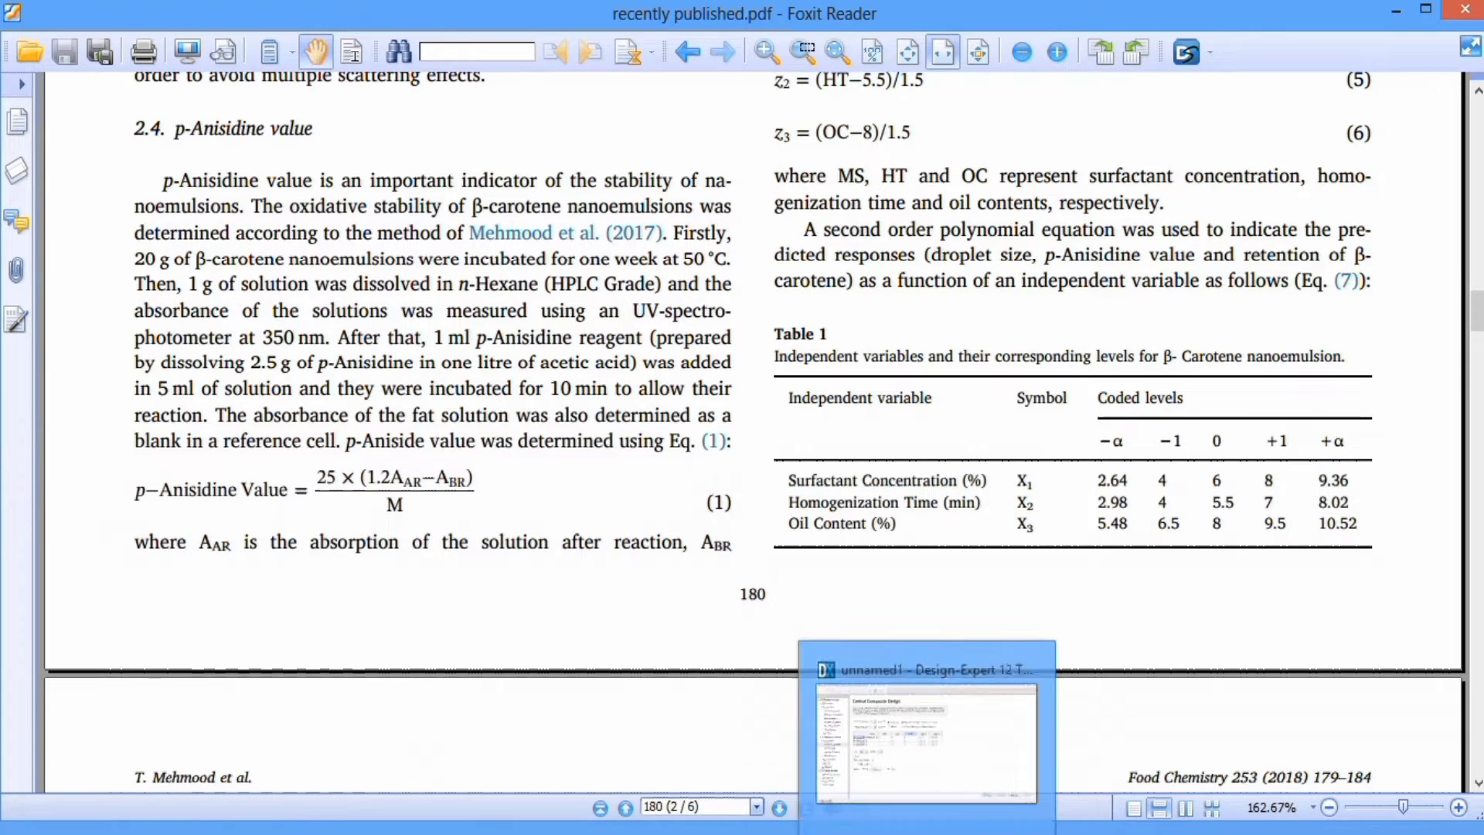
pyautogui.click(925, 737)
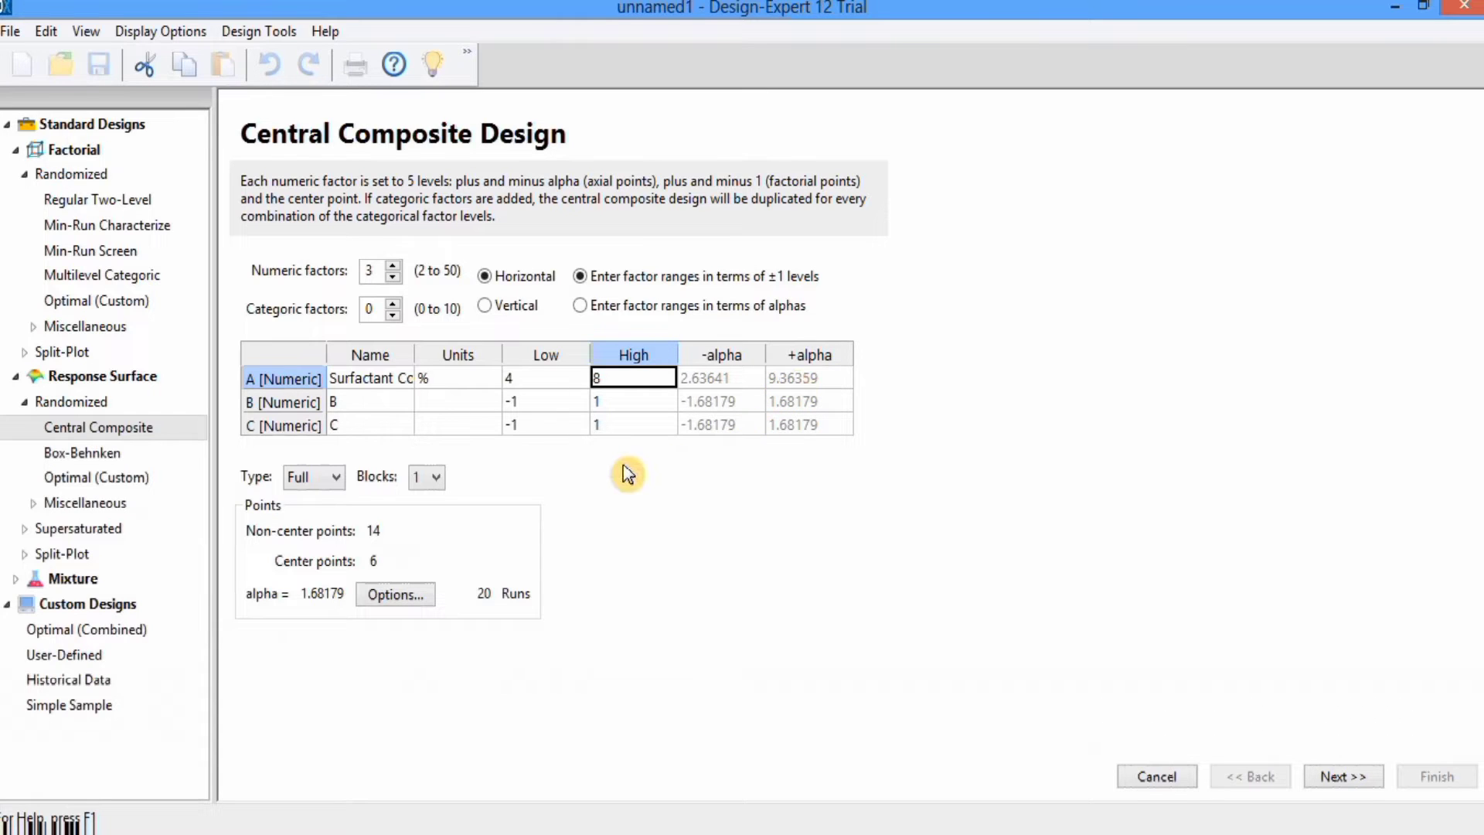
pyautogui.click(371, 397)
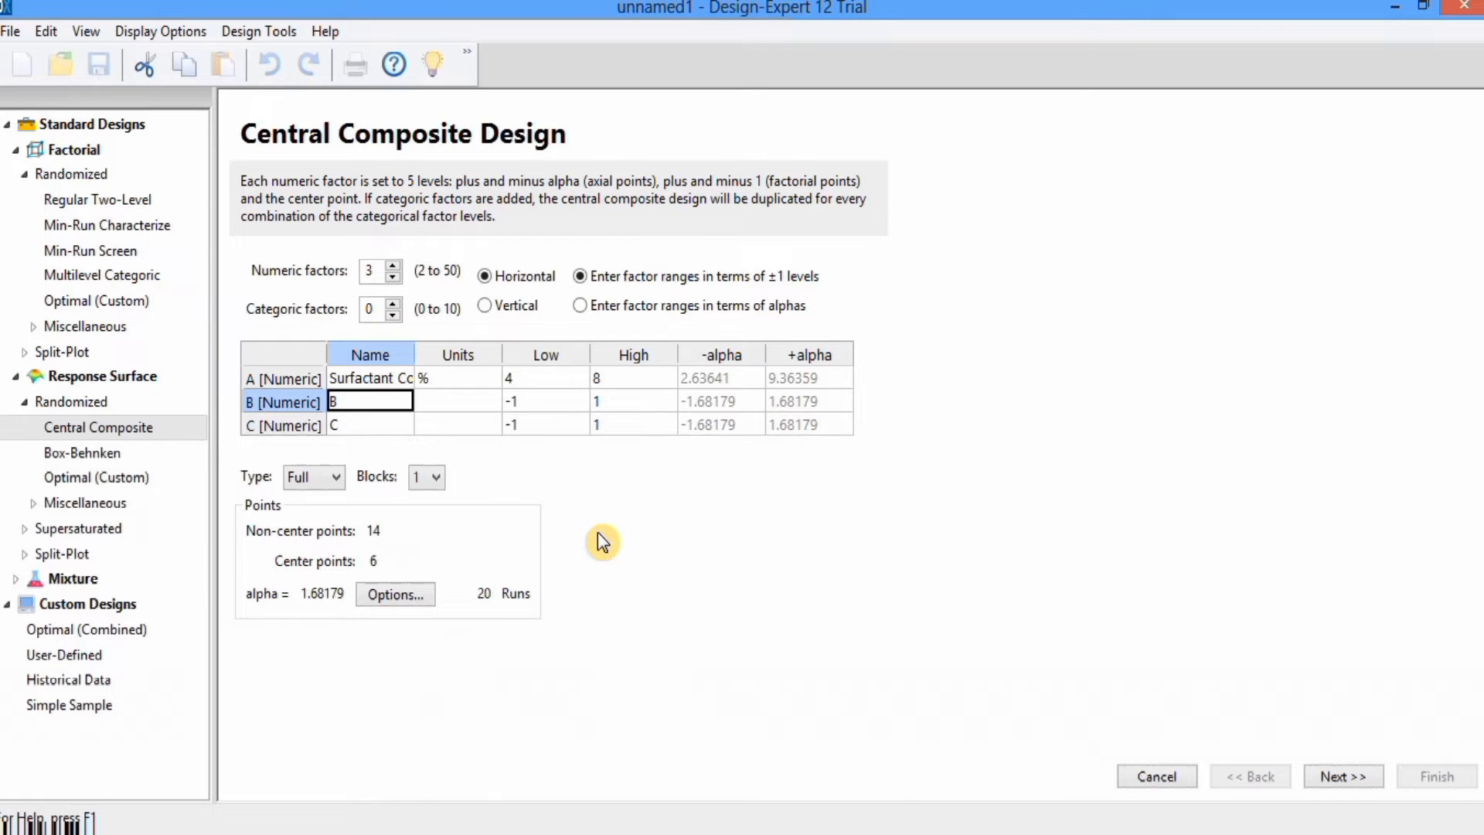
pyautogui.write('Ho')
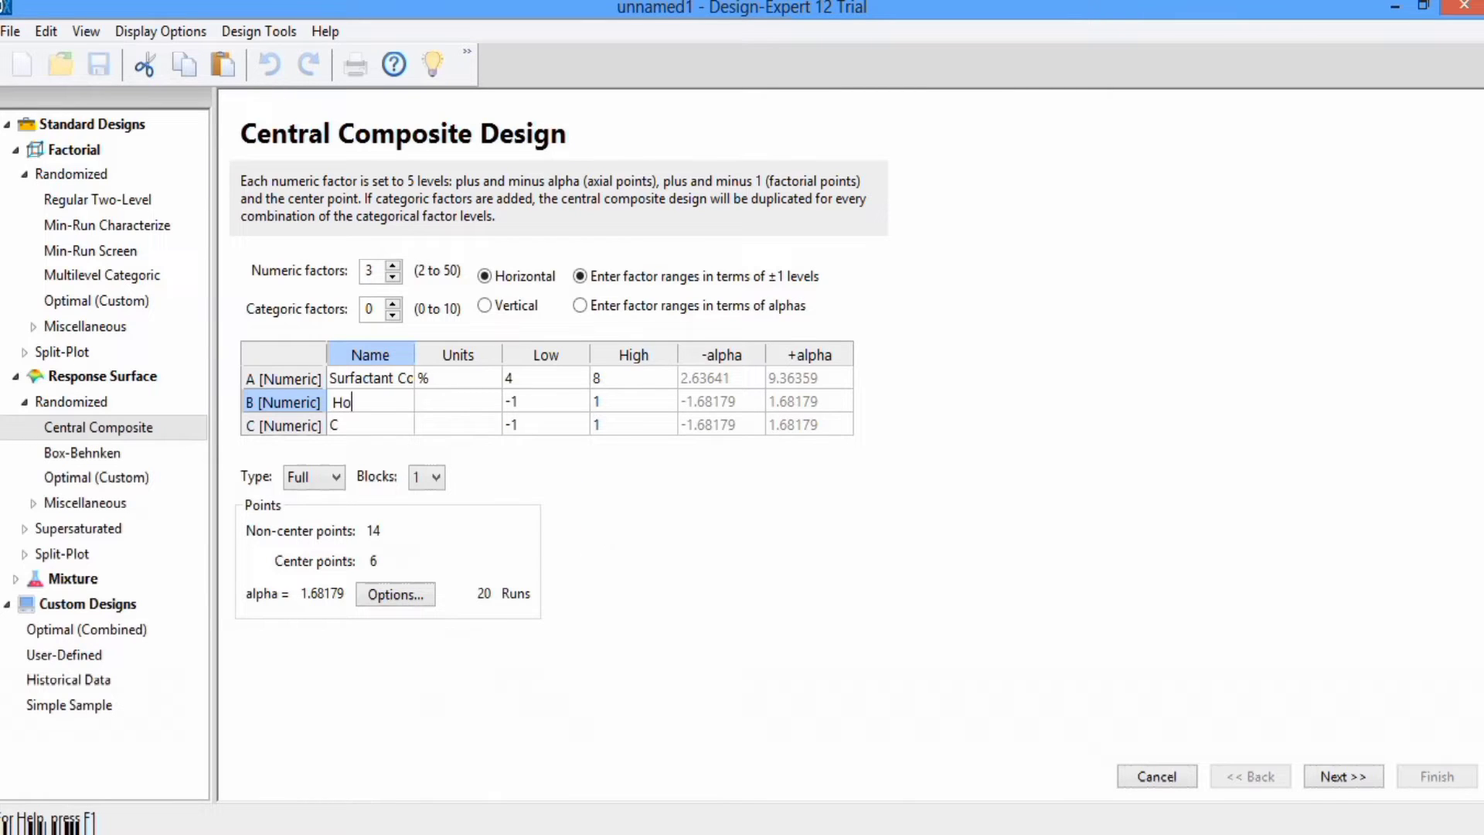
pyautogui.write('mog')
pyautogui.write('izatio')
pyautogui.write('n T')
pyautogui.write('ime')
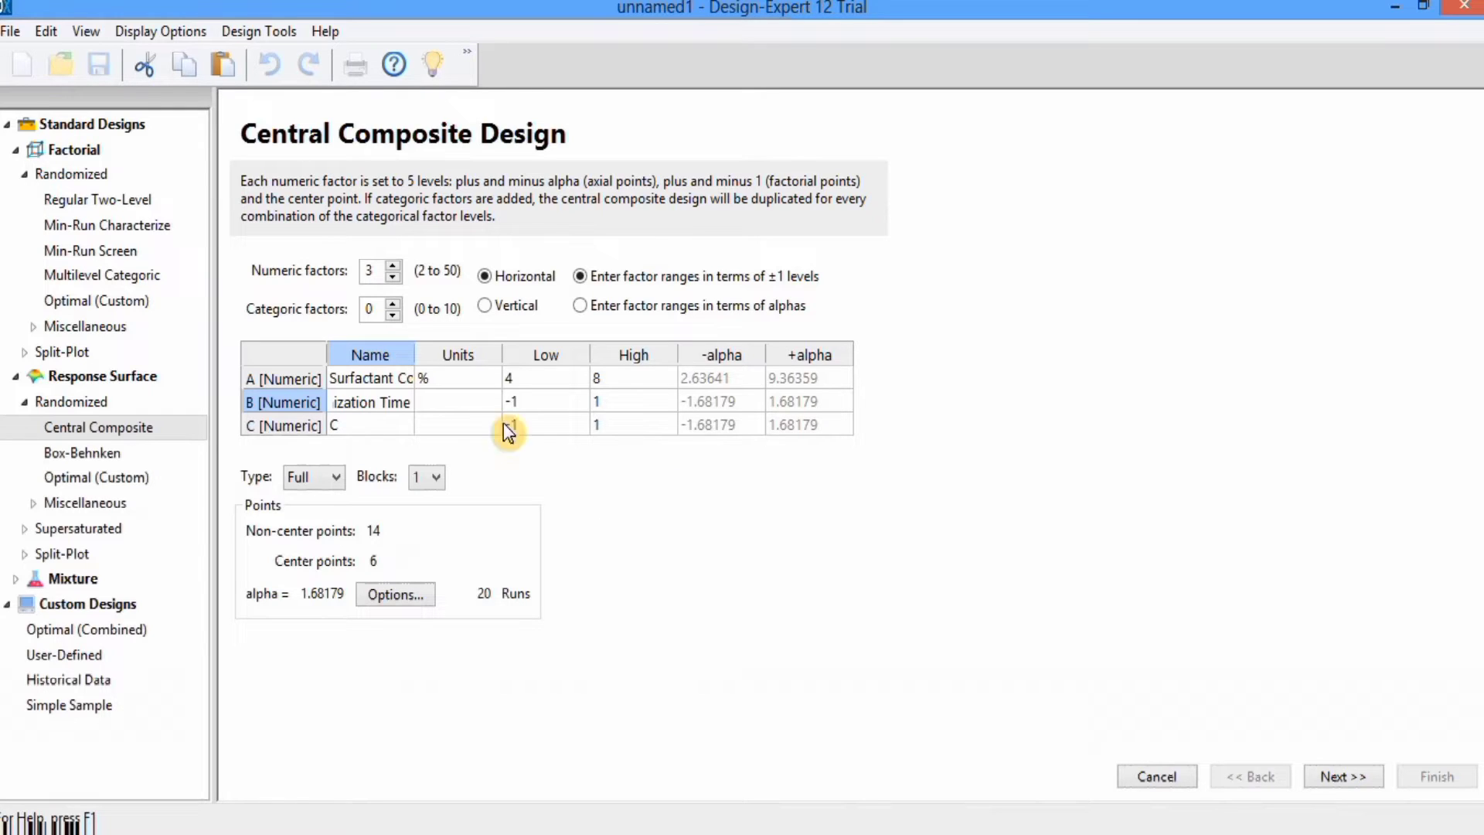
pyautogui.click(466, 402)
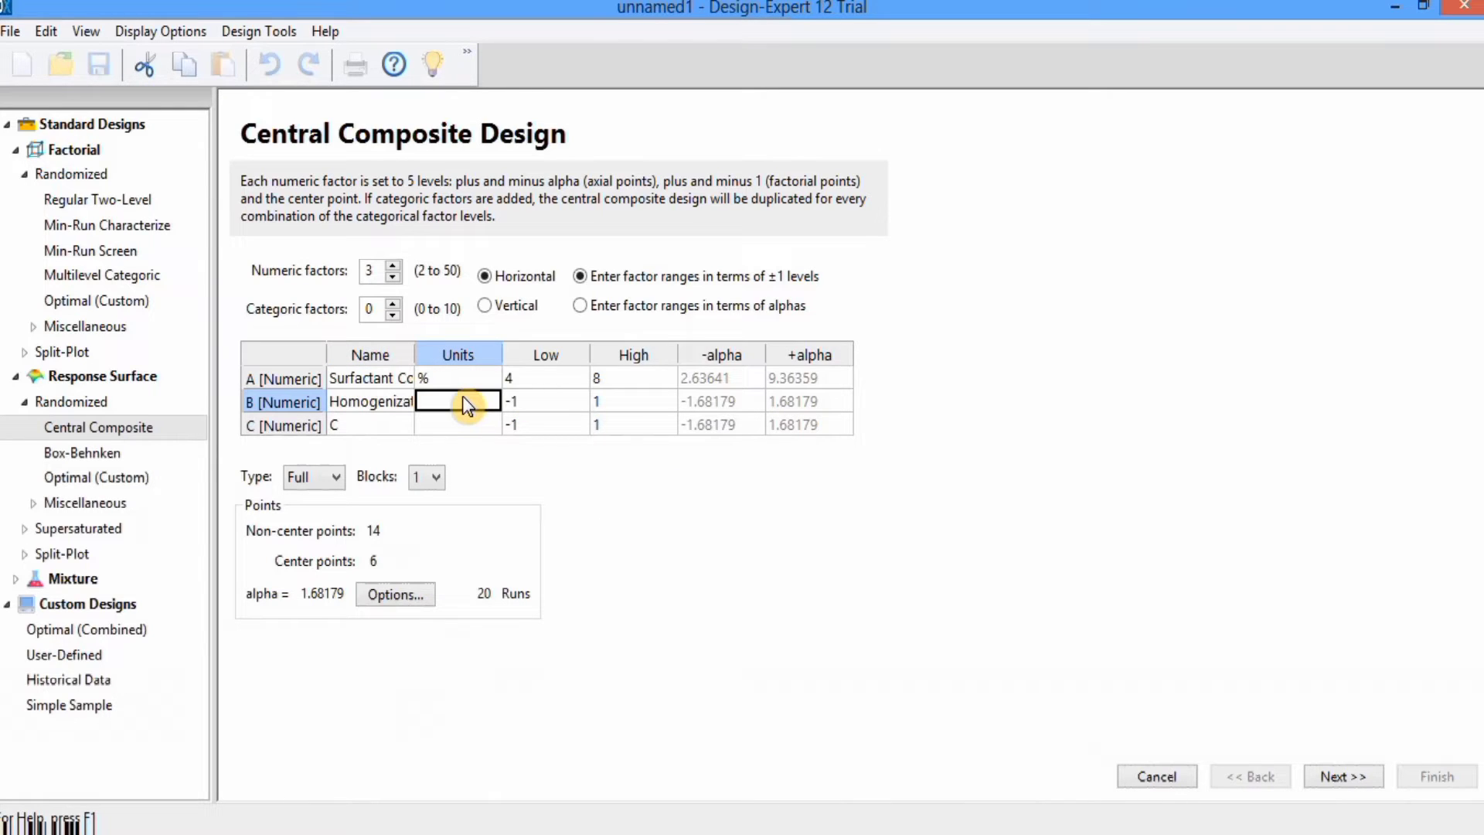
pyautogui.write('Min')
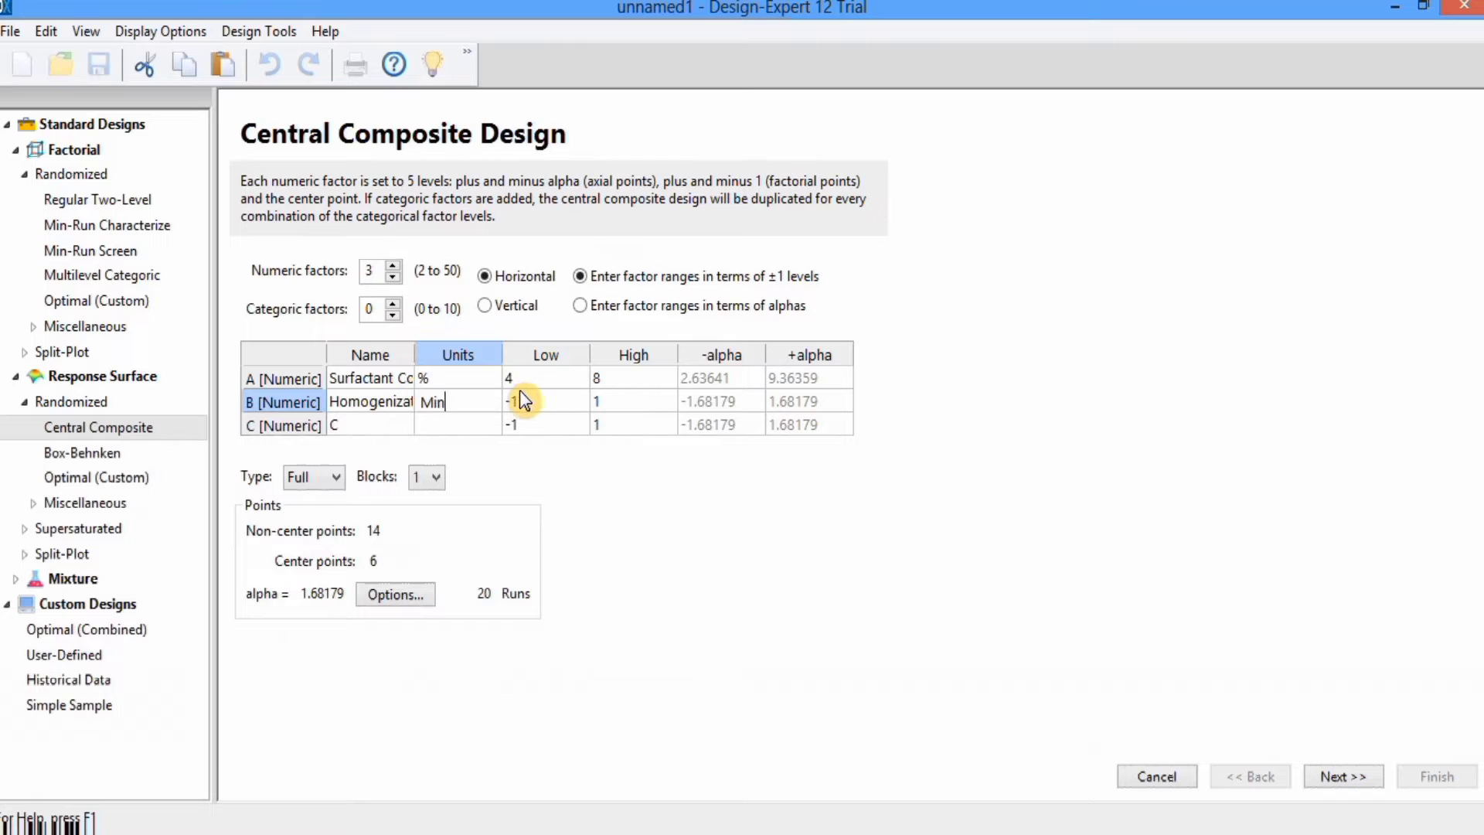
# Step: Set the Homogenization Time factor's low level to 4 and high level to 7
pyautogui.click(528, 402)
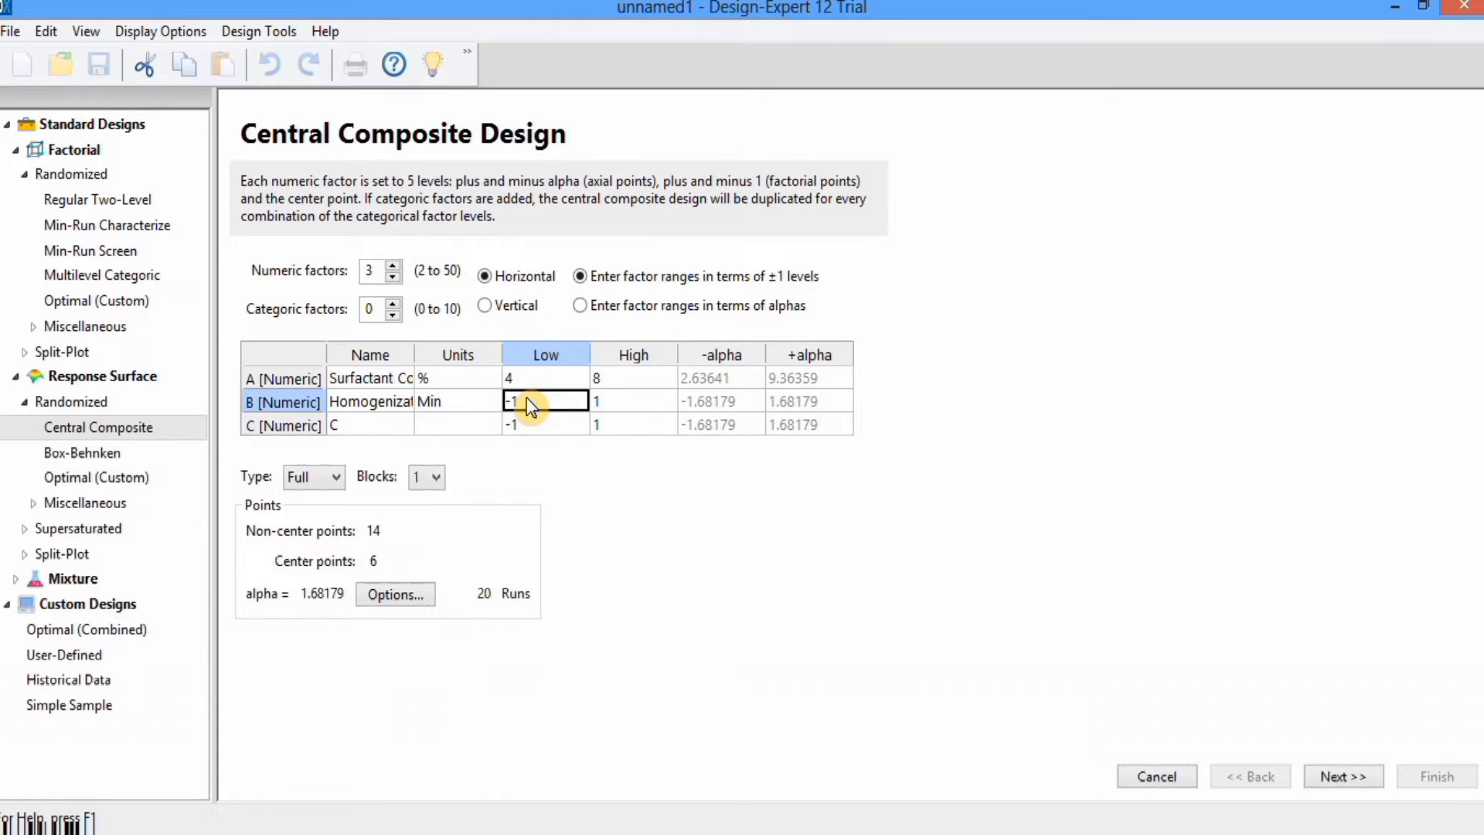
pyautogui.write('4')
pyautogui.click(610, 398)
pyautogui.write('7')
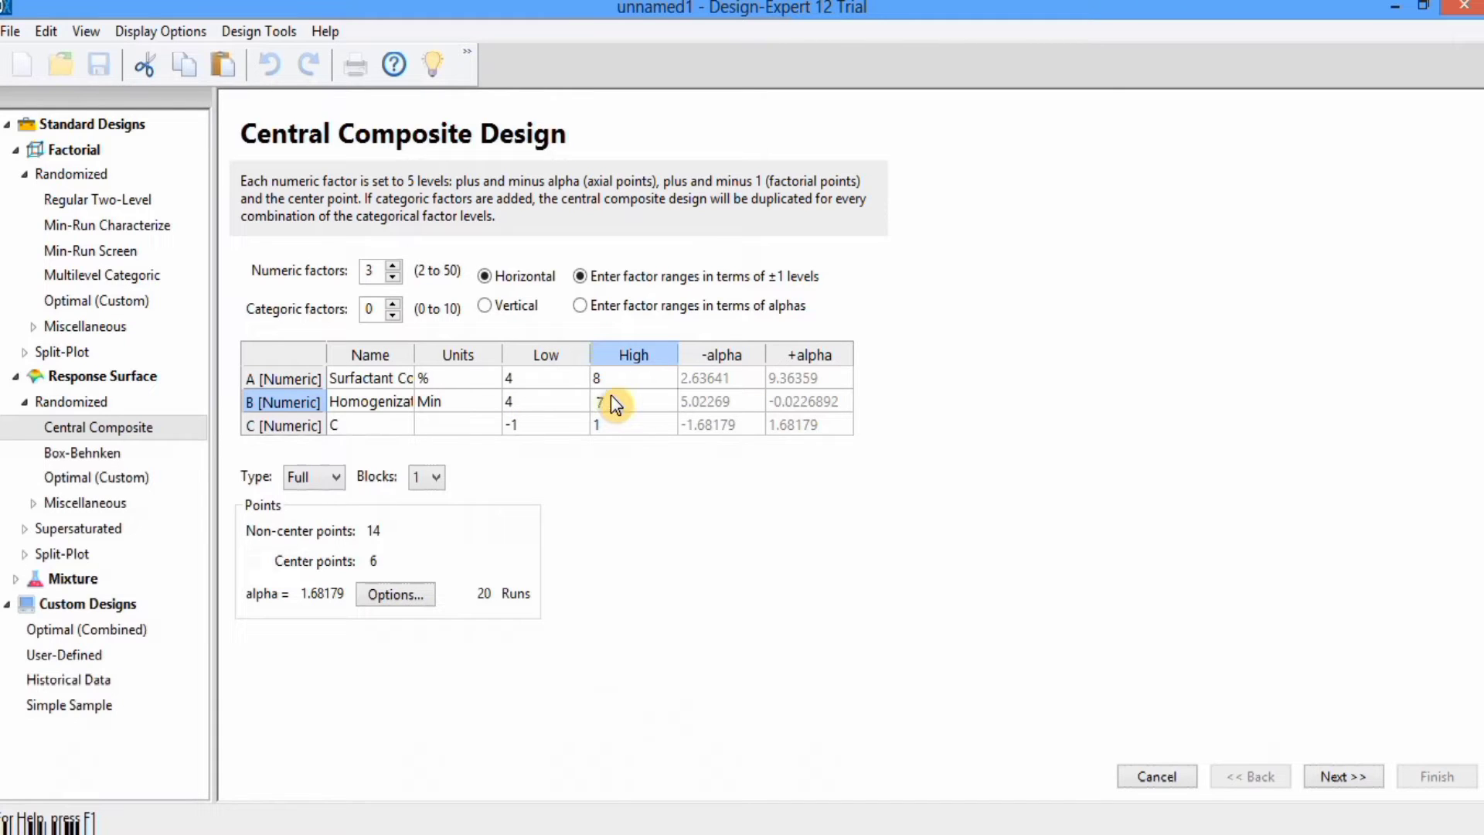
pyautogui.press('Return')
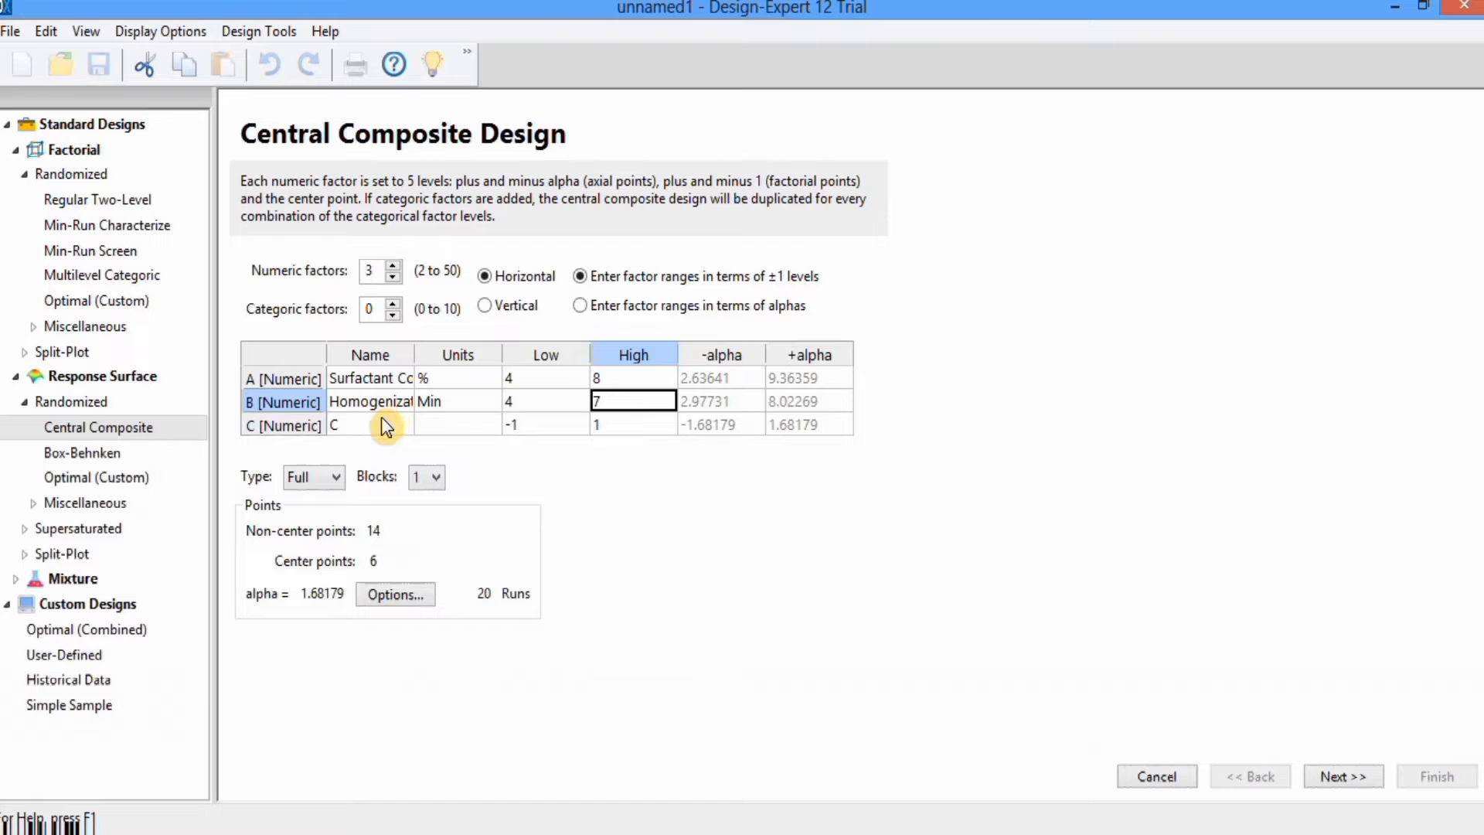
# Step: Name factor C "Oil Content" and set its units to %
pyautogui.click(380, 429)
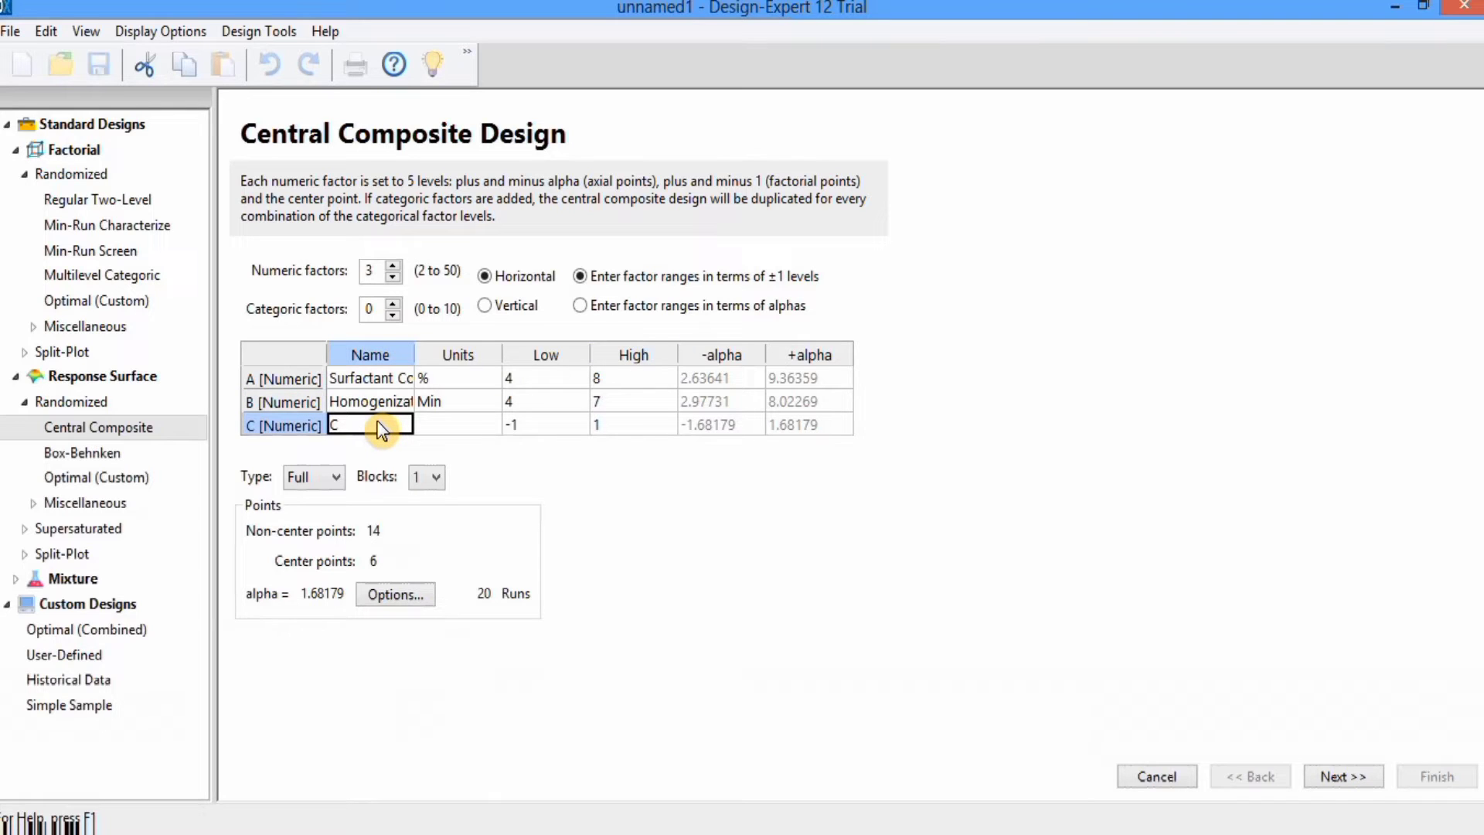
pyautogui.write('O')
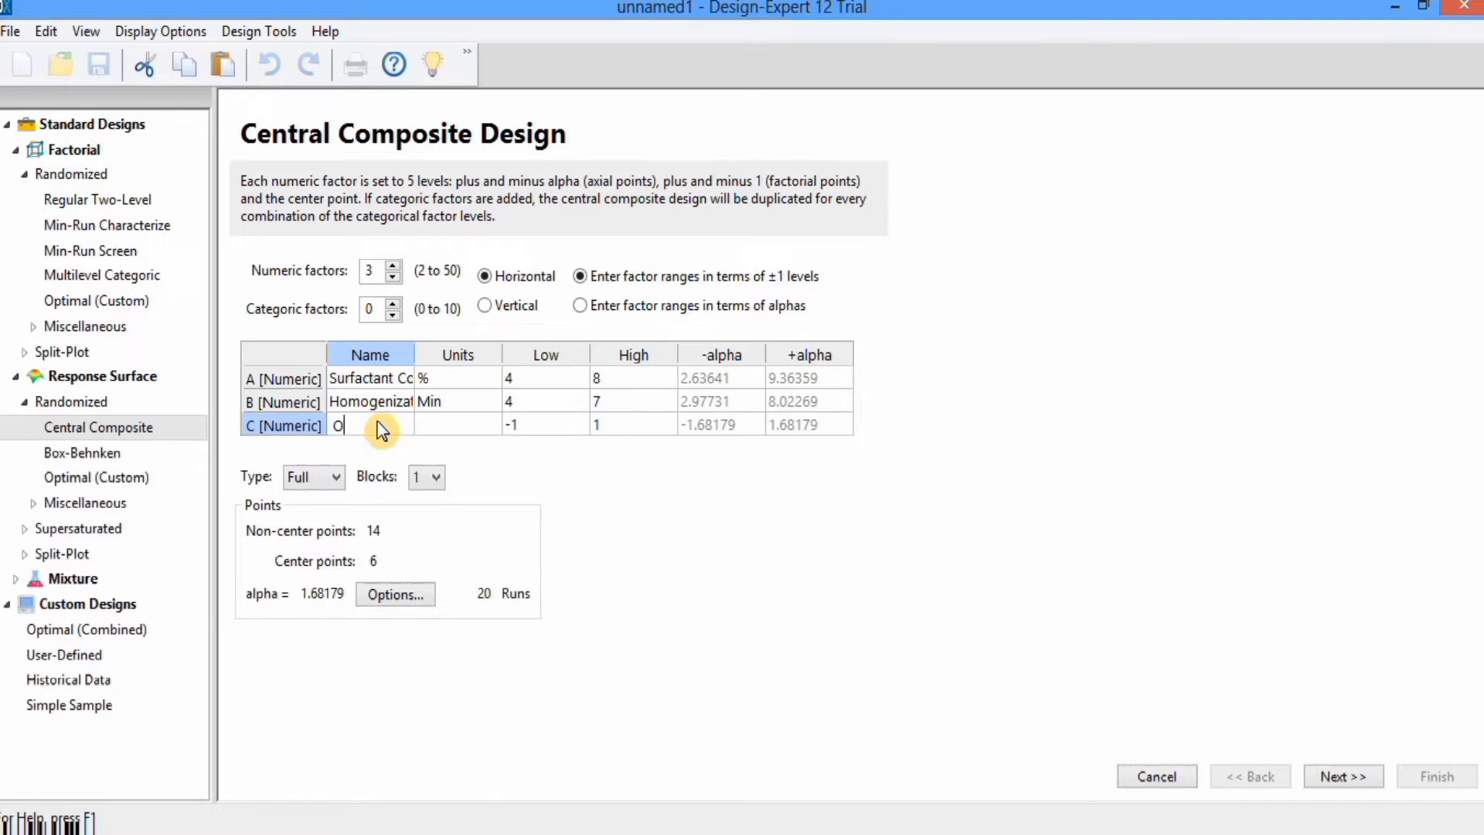
pyautogui.write('il Content')
pyautogui.click(462, 424)
pyautogui.write('%')
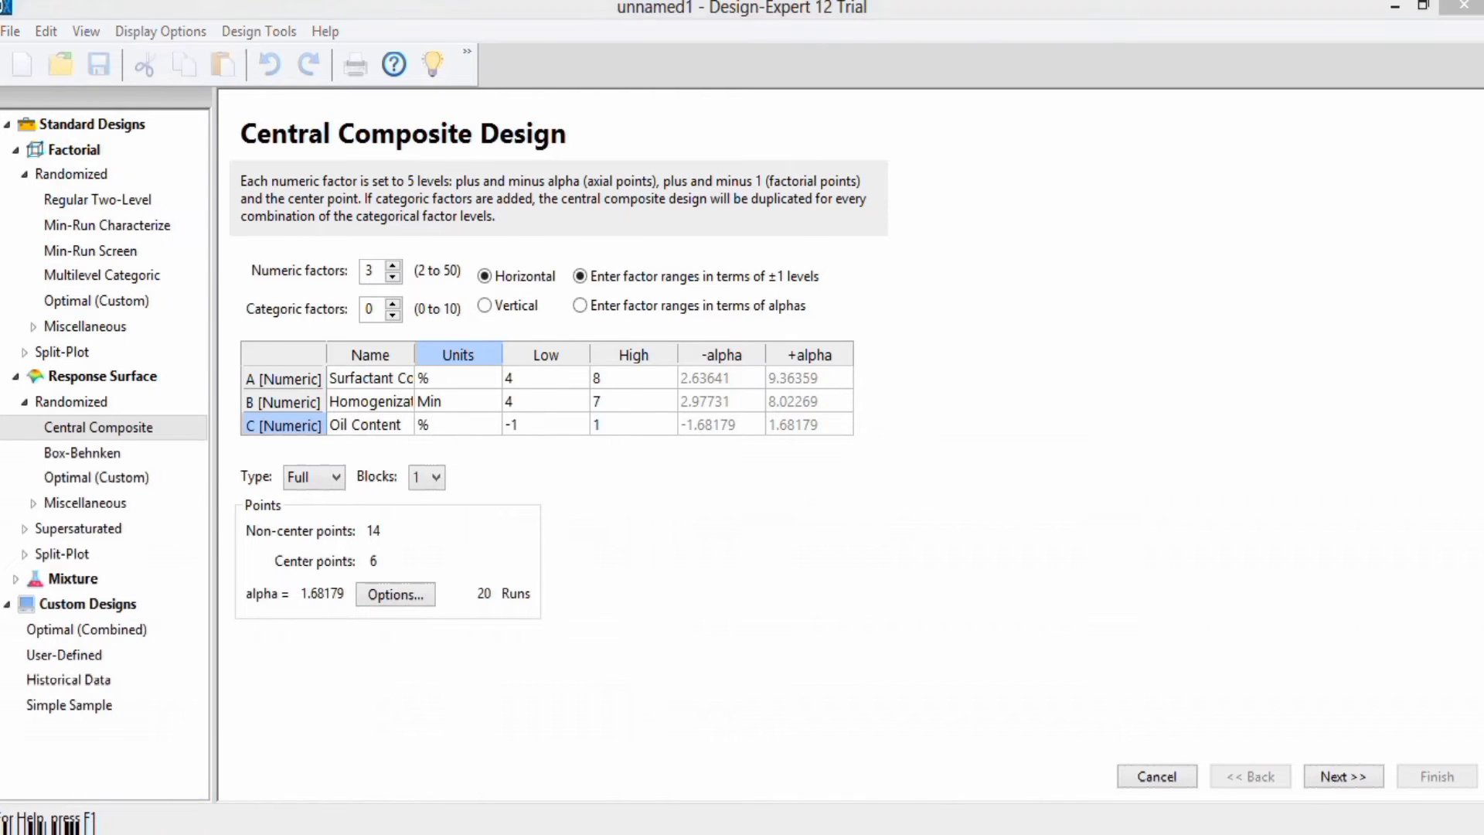
# Step: Look up the oil content levels in the paper's Table 1 and set factor C's low to 6.5 and high to 9.5
pyautogui.hotkey('alt', 'Tab')
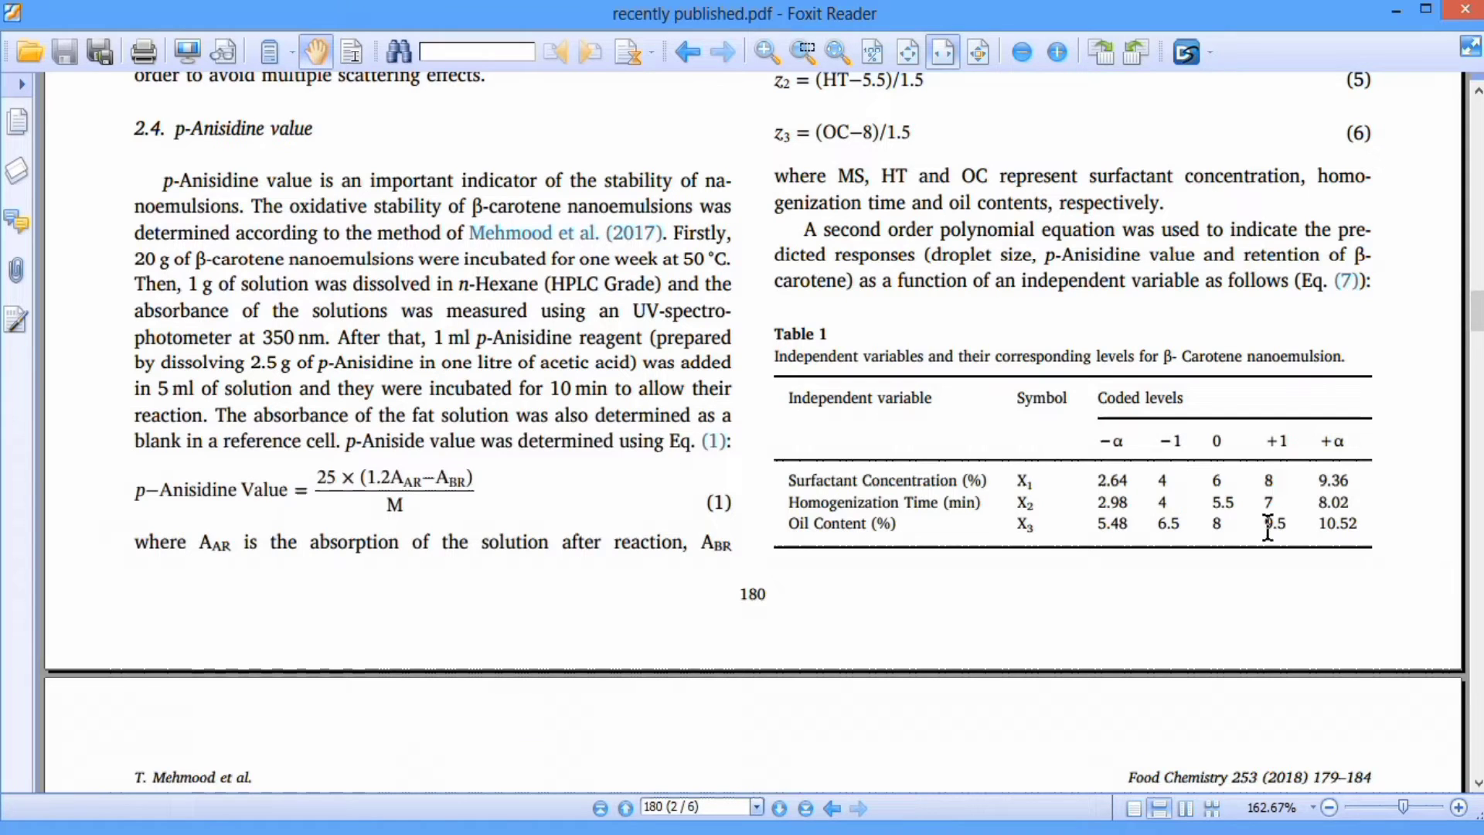
pyautogui.hotkey('alt', 'Tab')
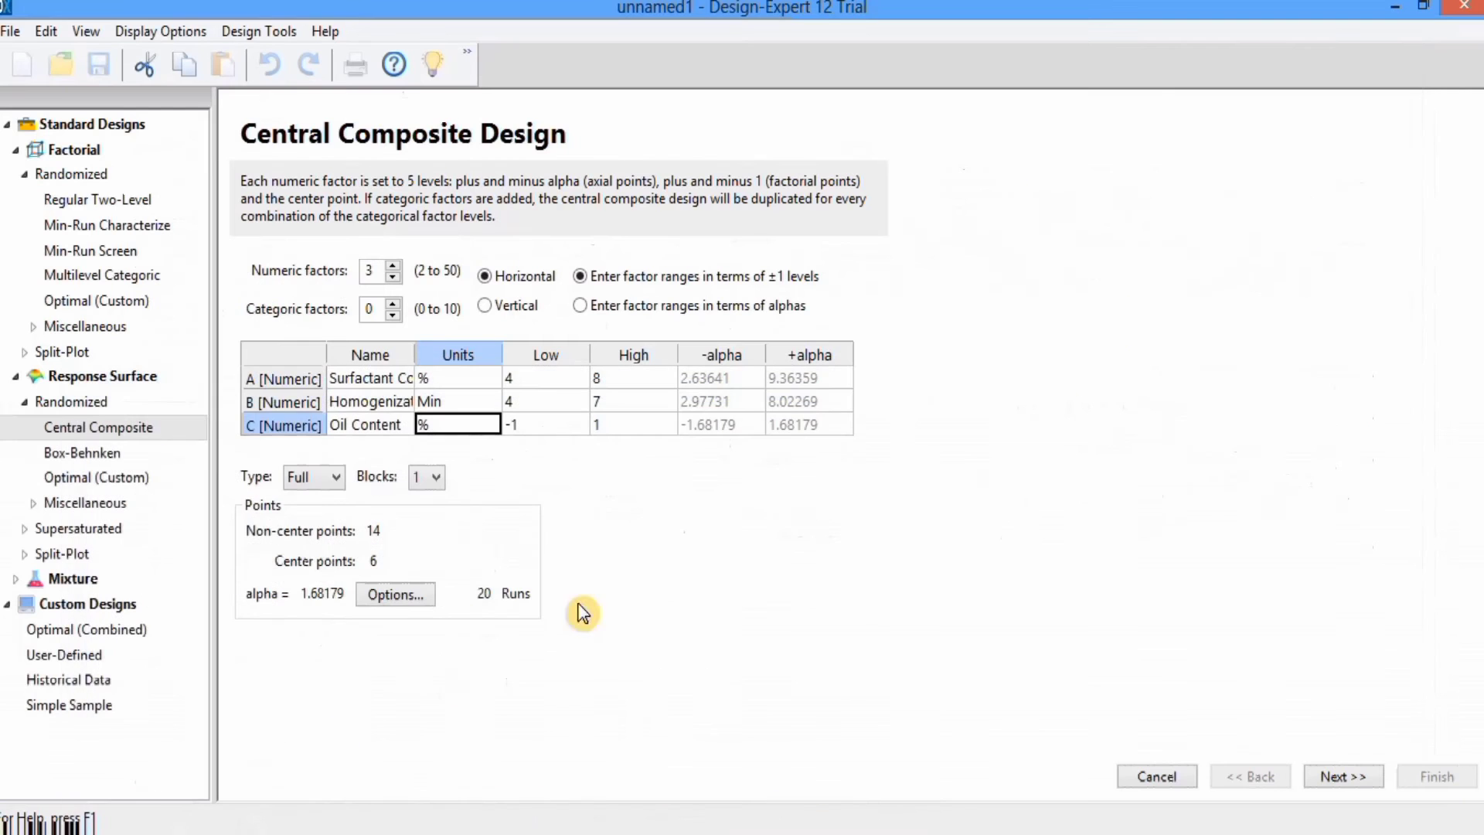
pyautogui.click(541, 426)
pyautogui.write('6.5')
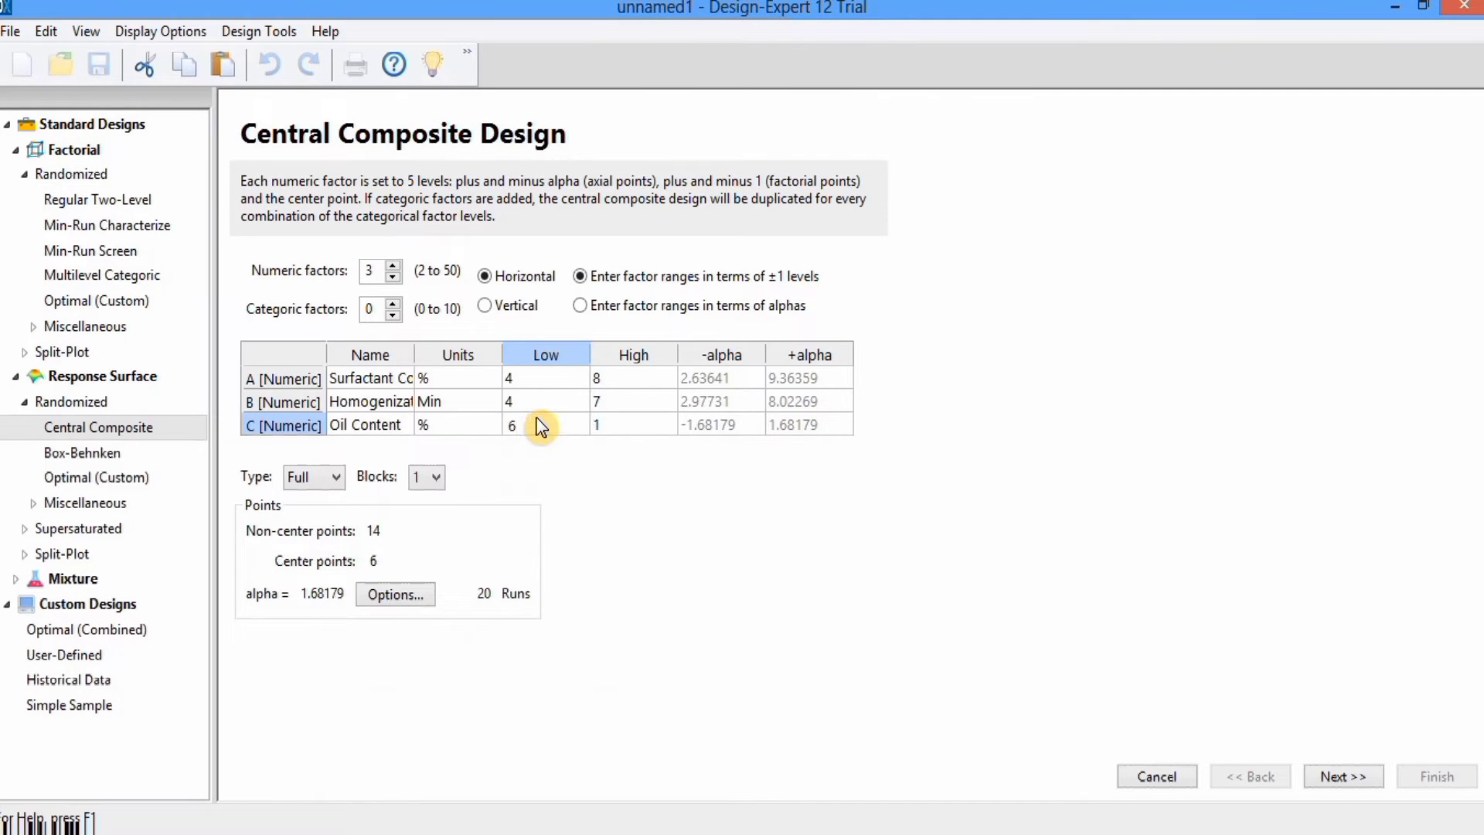
pyautogui.click(615, 430)
pyautogui.click(614, 430)
pyautogui.write('9.5')
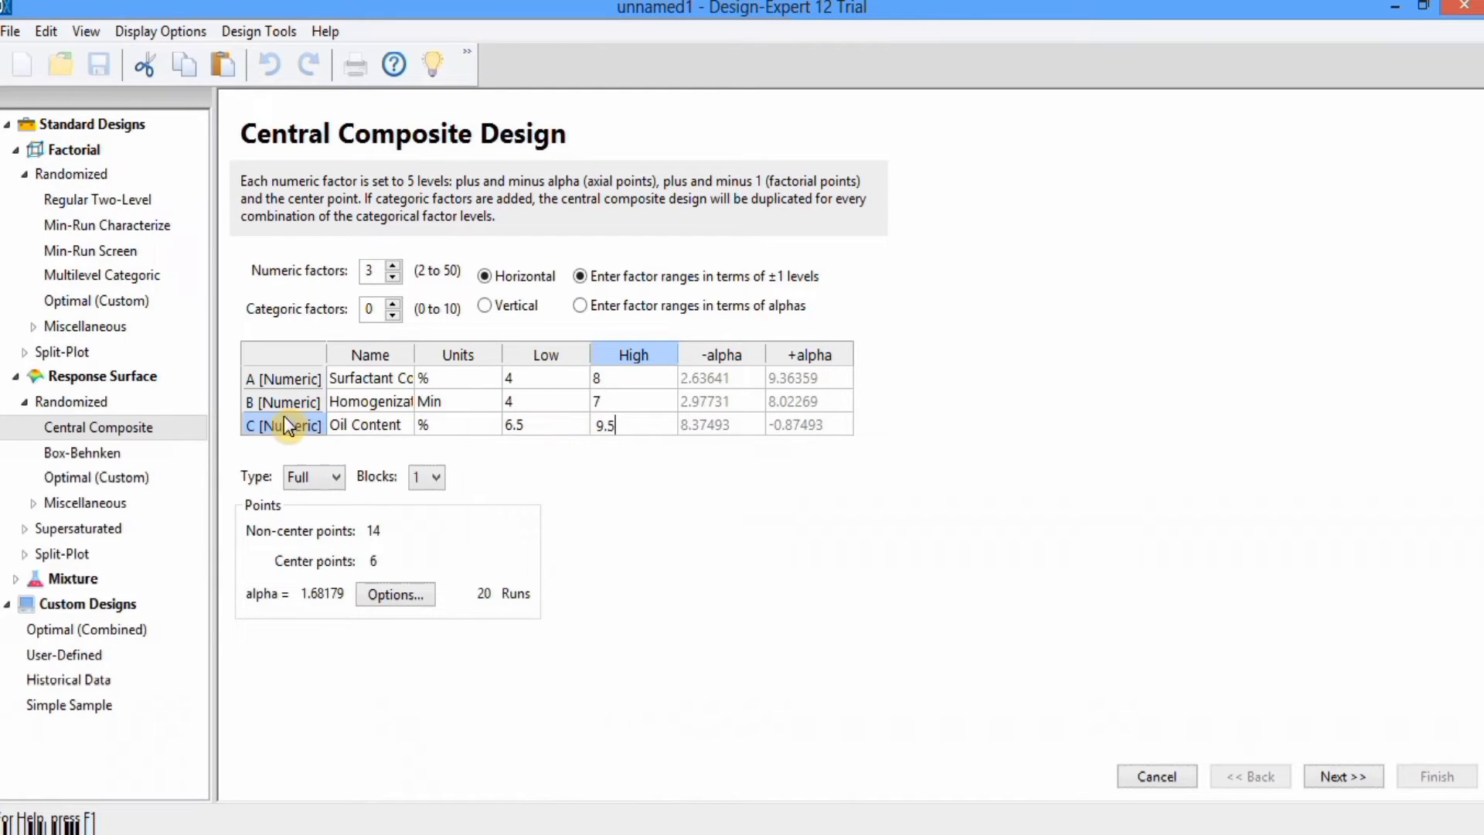
# Step: Try the Small type for the central composite design and set the type back to Full
pyautogui.click(340, 476)
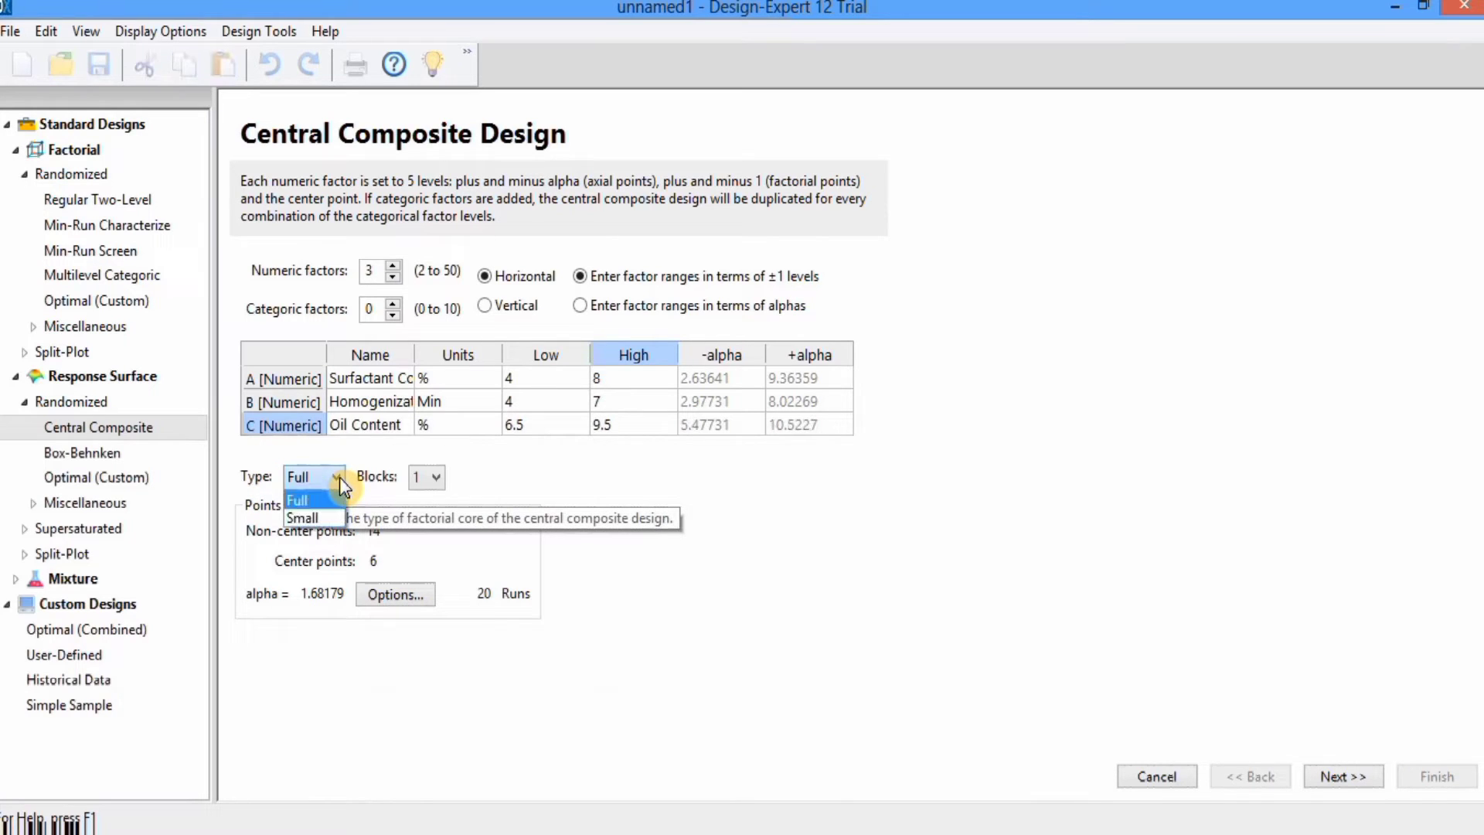
pyautogui.click(326, 519)
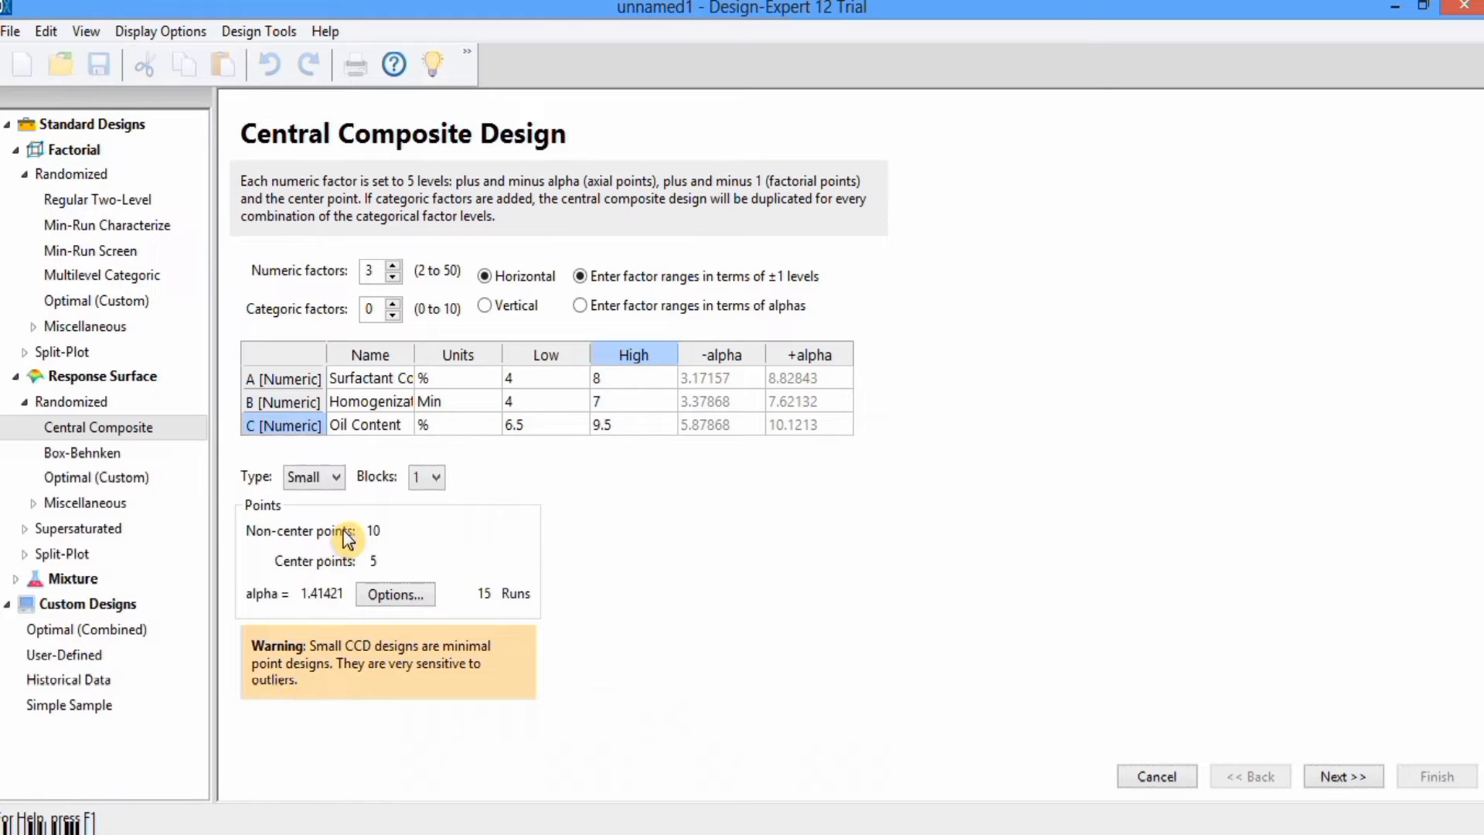
pyautogui.click(336, 477)
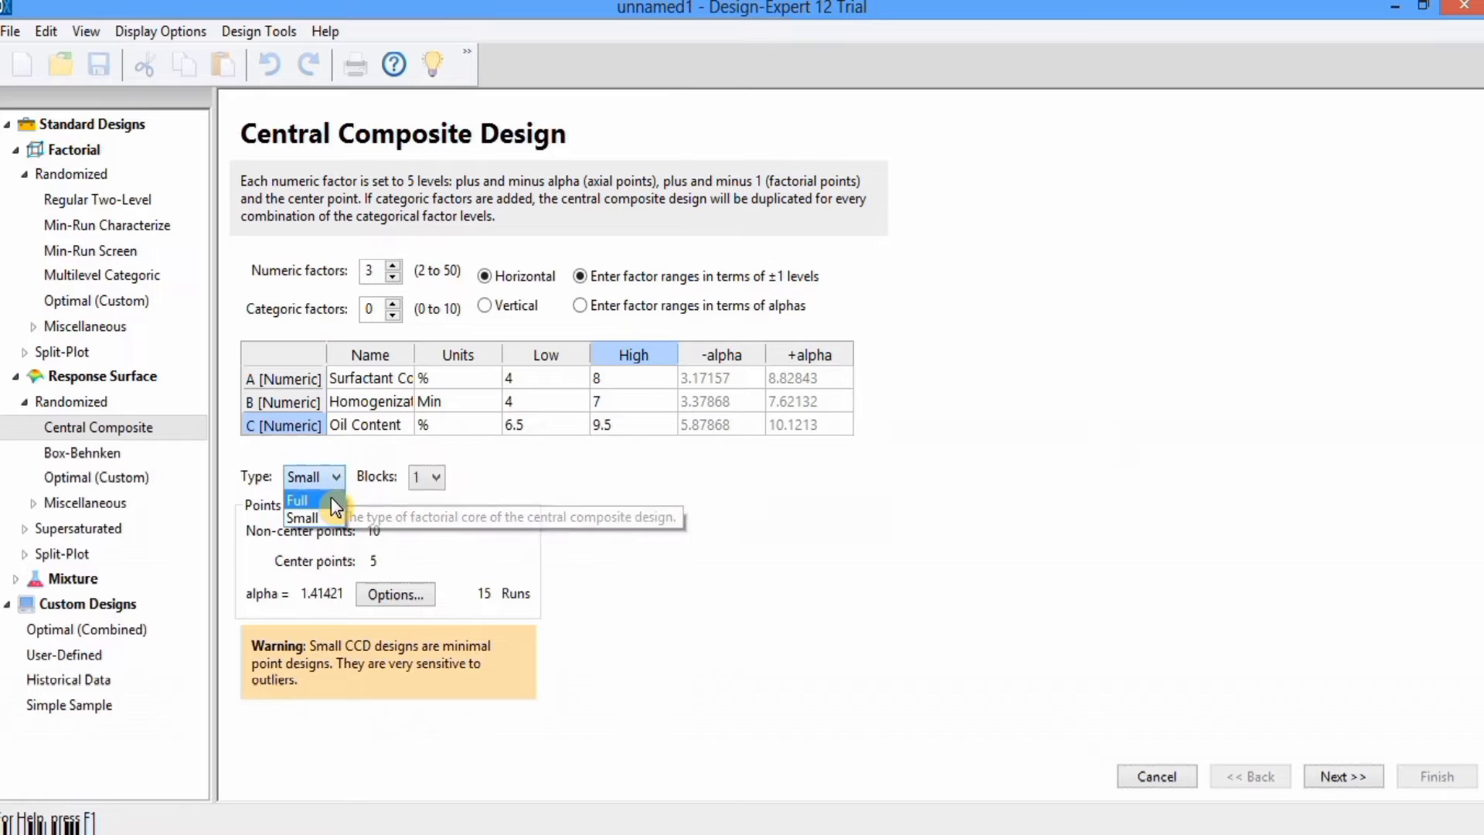
pyautogui.click(334, 503)
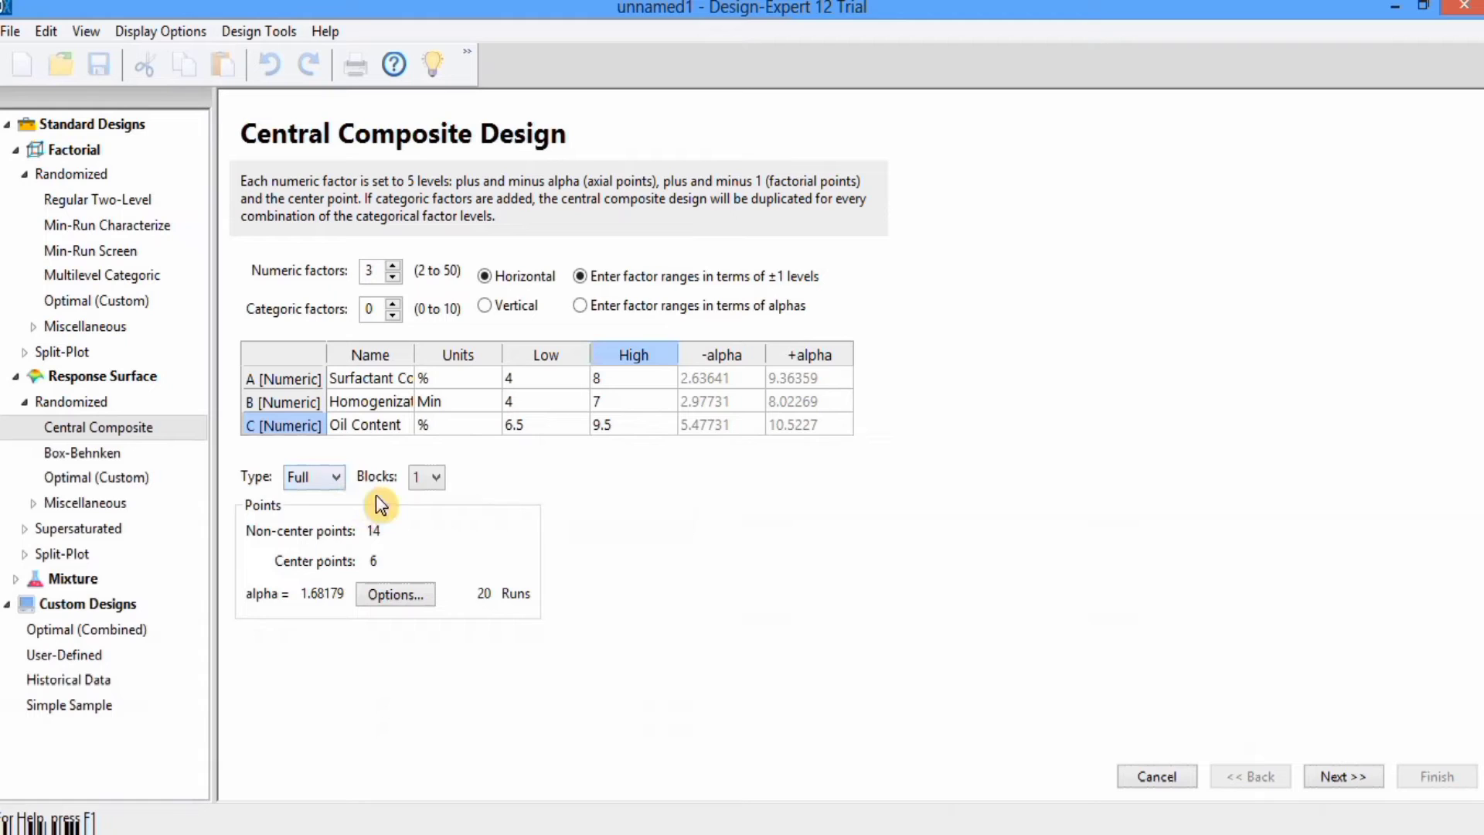
# Step: Try splitting the central composite design into 2 blocks, and set the number of blocks back to 1
pyautogui.click(438, 477)
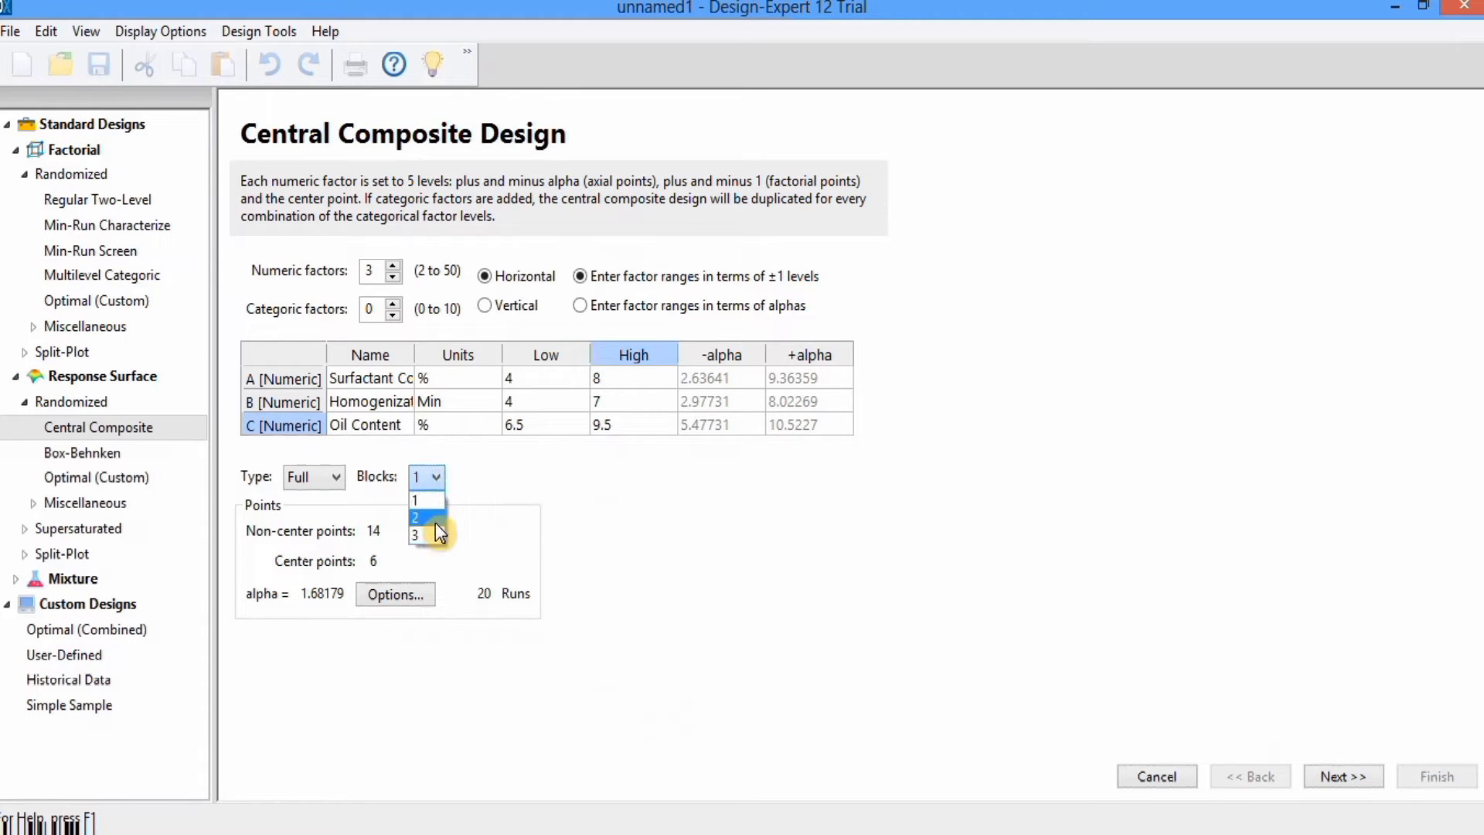
pyautogui.click(464, 476)
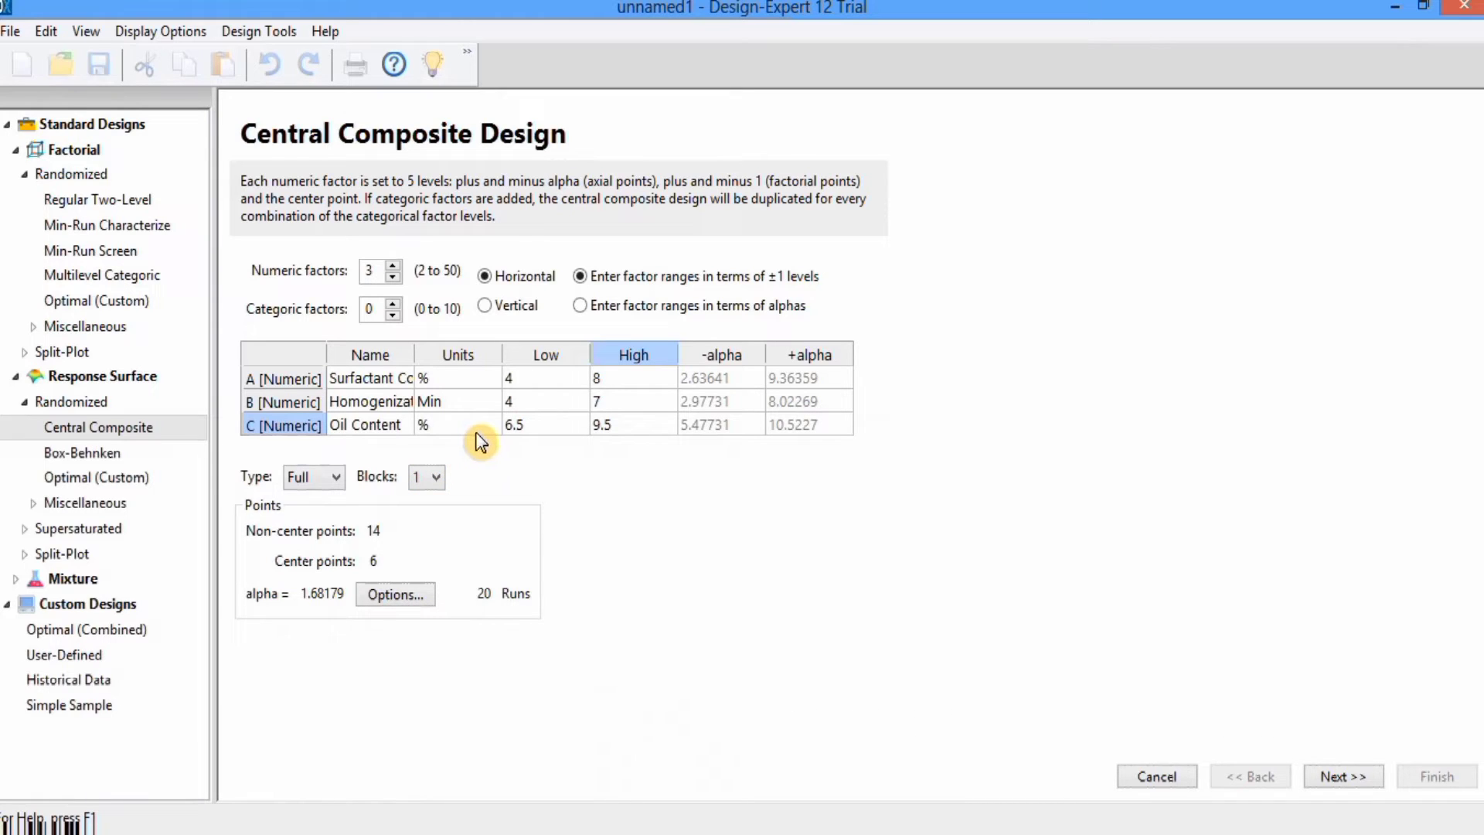
pyautogui.click(437, 479)
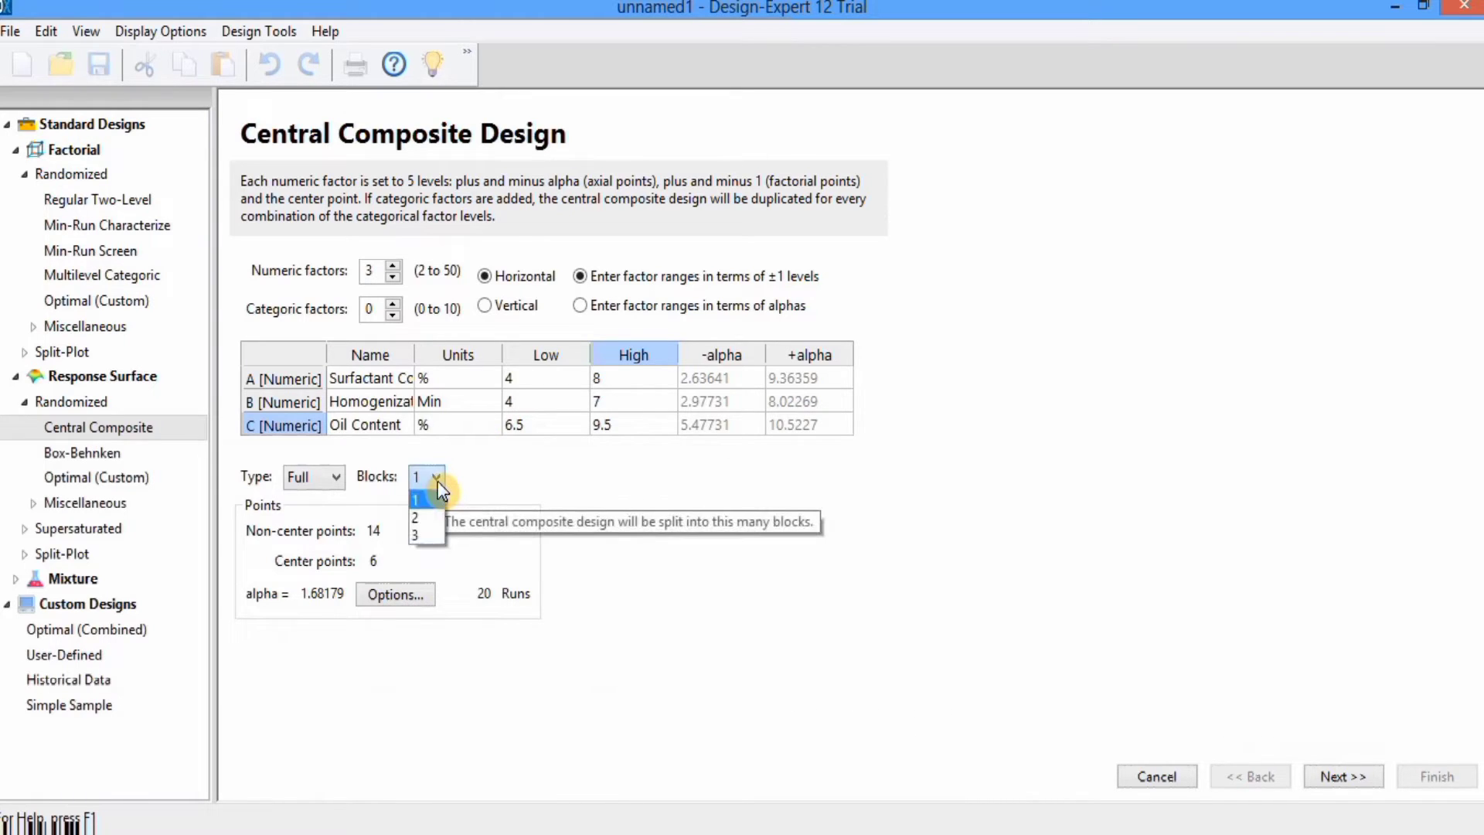
pyautogui.click(432, 519)
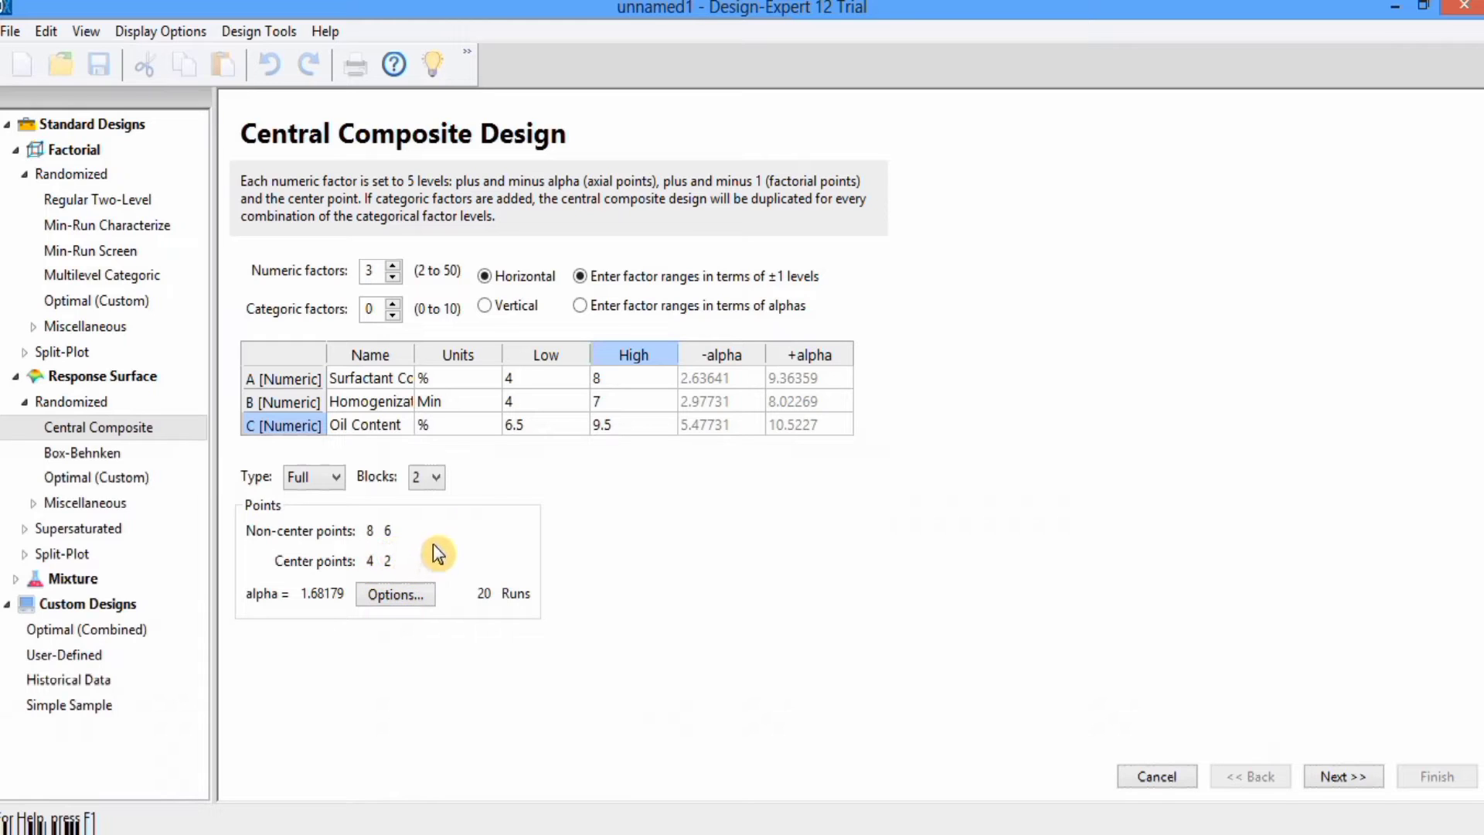
pyautogui.click(436, 477)
pyautogui.click(432, 500)
# Step: Open the design options, try other replicate counts for the factorial and axial points, and set both back to 1
pyautogui.click(382, 592)
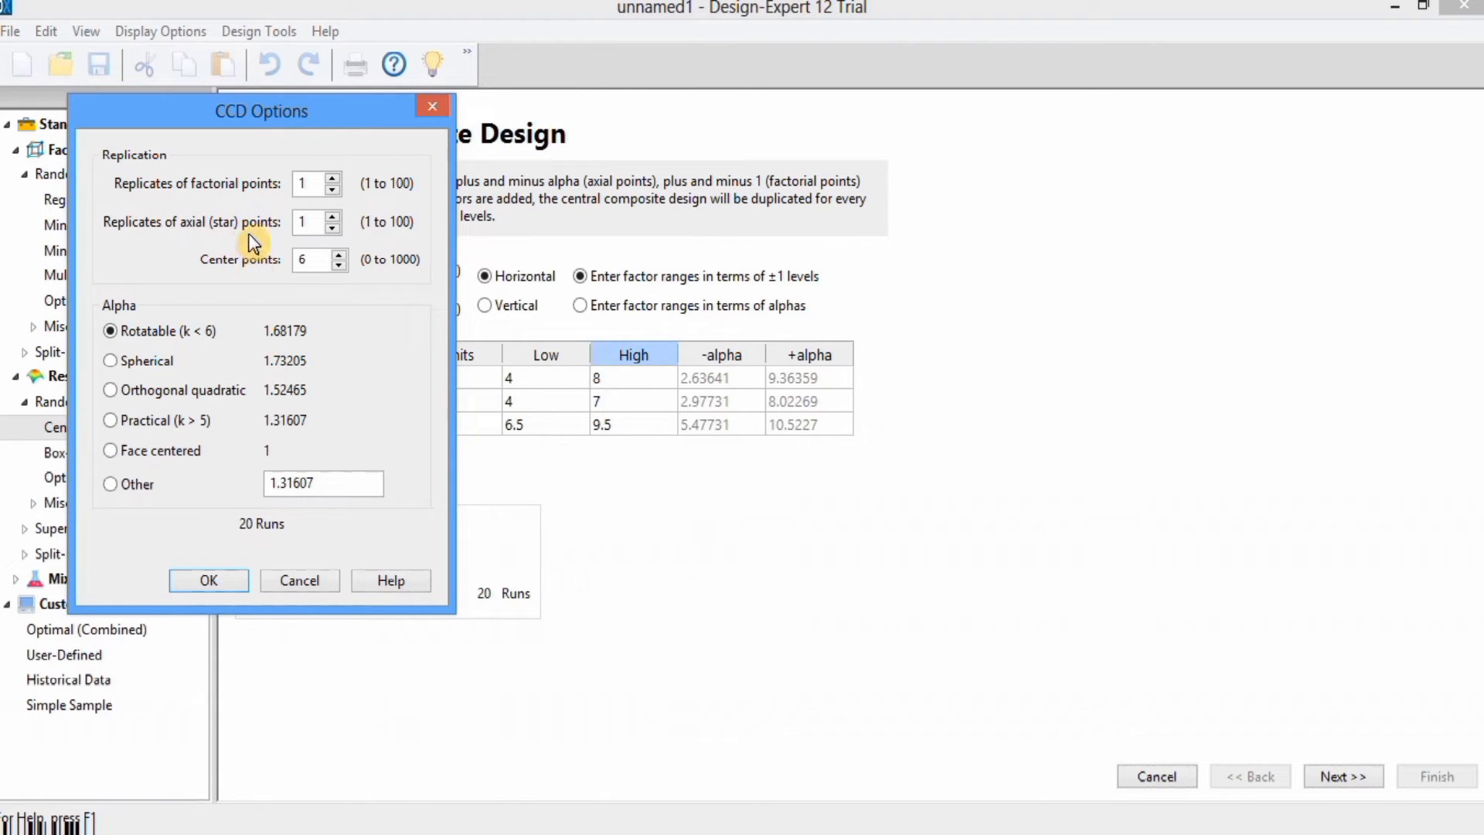
pyautogui.click(334, 180)
pyautogui.click(333, 189)
pyautogui.click(334, 217)
pyautogui.click(332, 228)
# Step: Check the paper's Table 1 in Foxit Reader and accept the design options with 6 center points and rotatable alpha
pyautogui.click(306, 262)
pyautogui.click(198, 821)
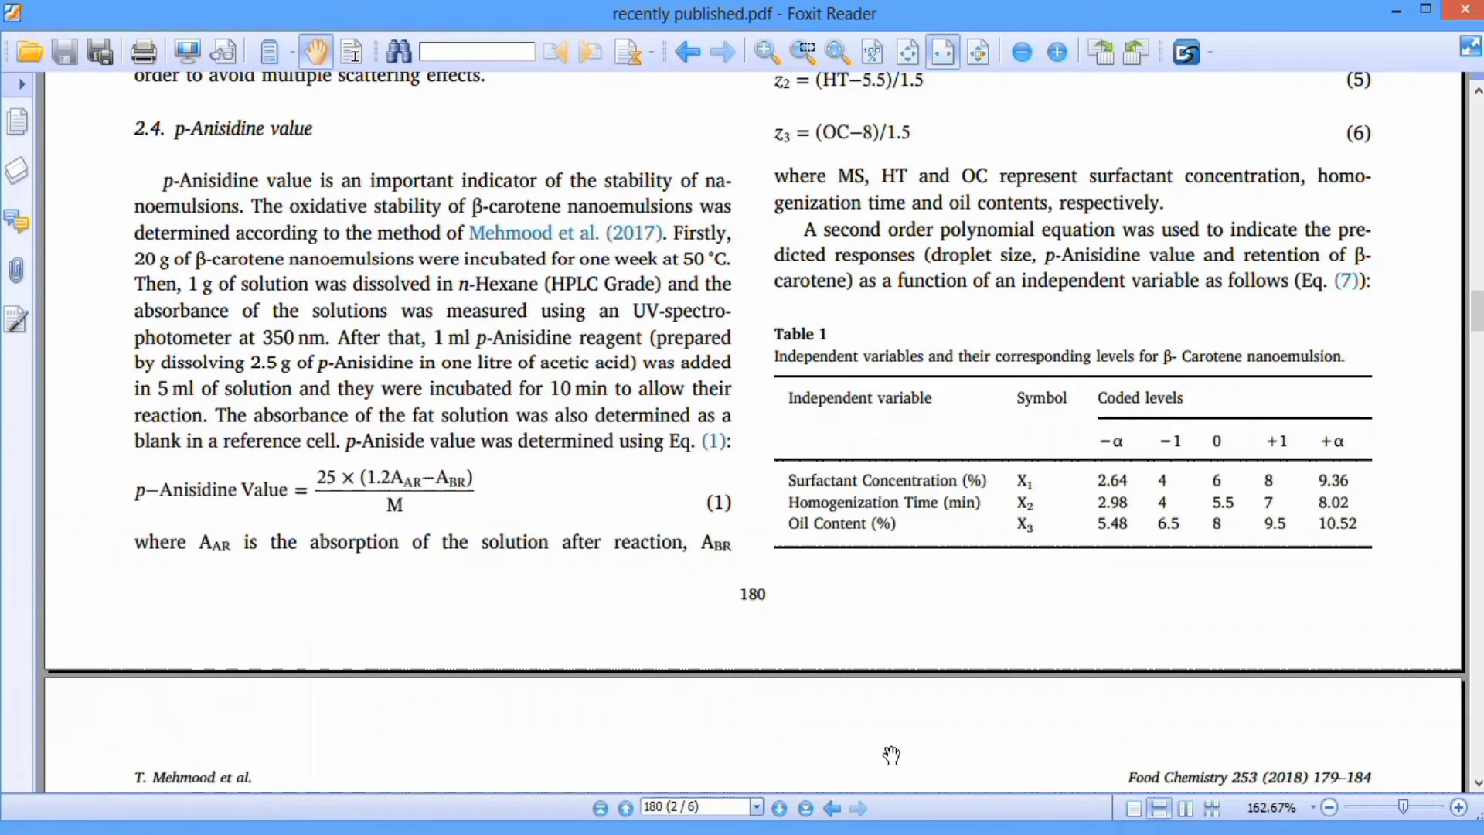
pyautogui.hotkey('alt', 'Tab')
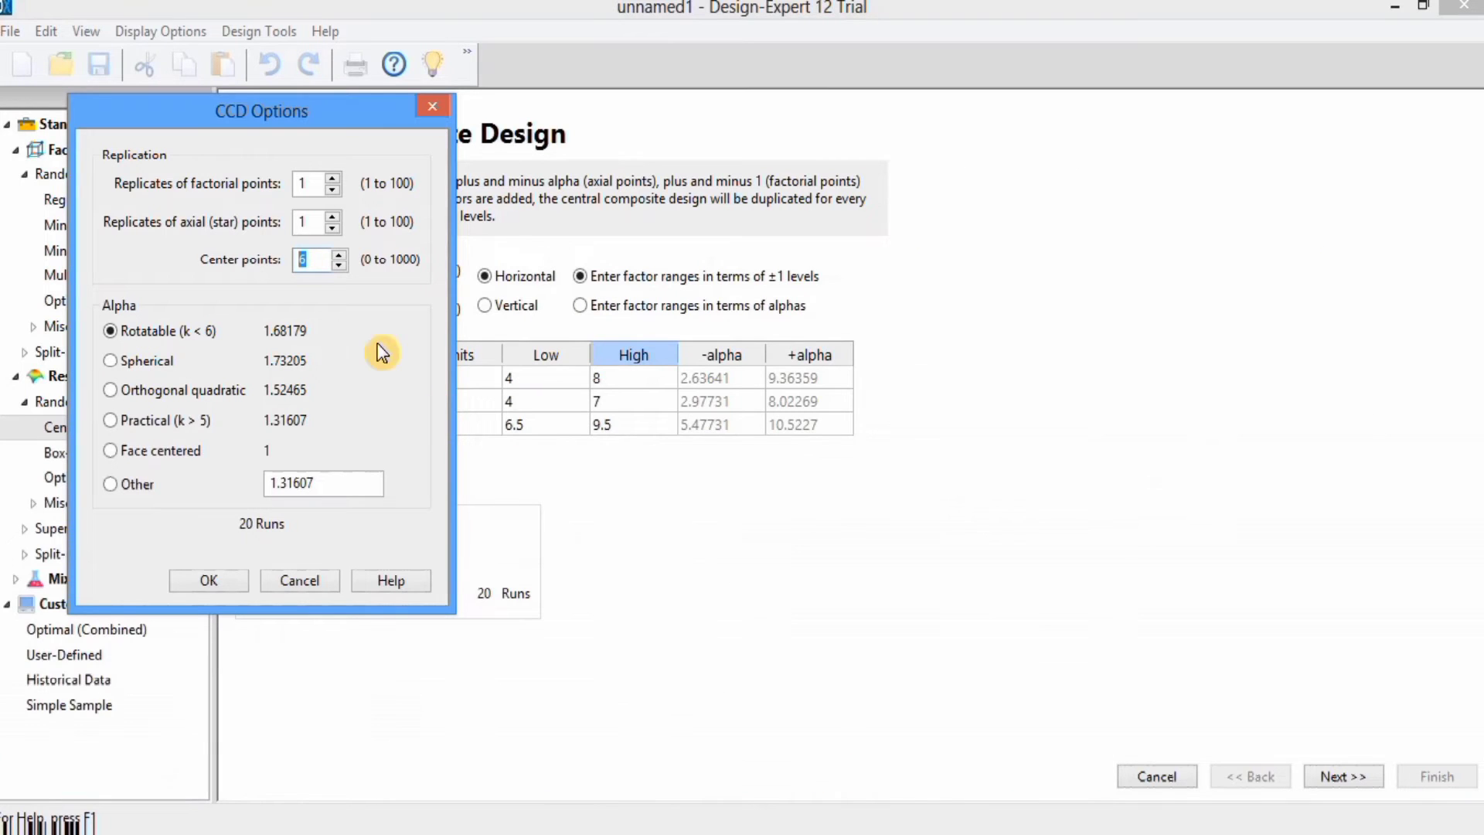
pyautogui.click(310, 259)
pyautogui.click(338, 264)
pyautogui.click(338, 253)
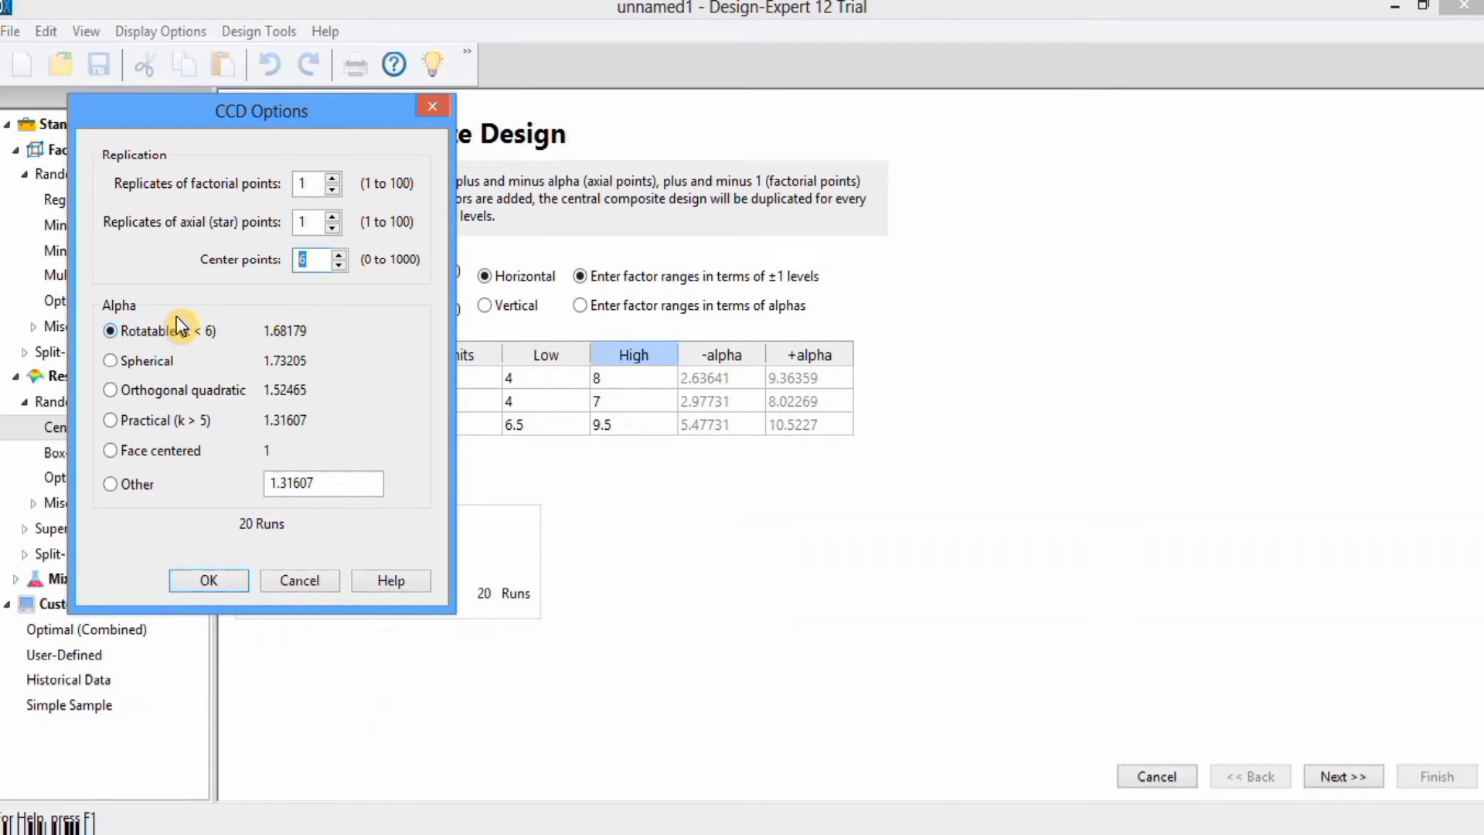
pyautogui.click(211, 579)
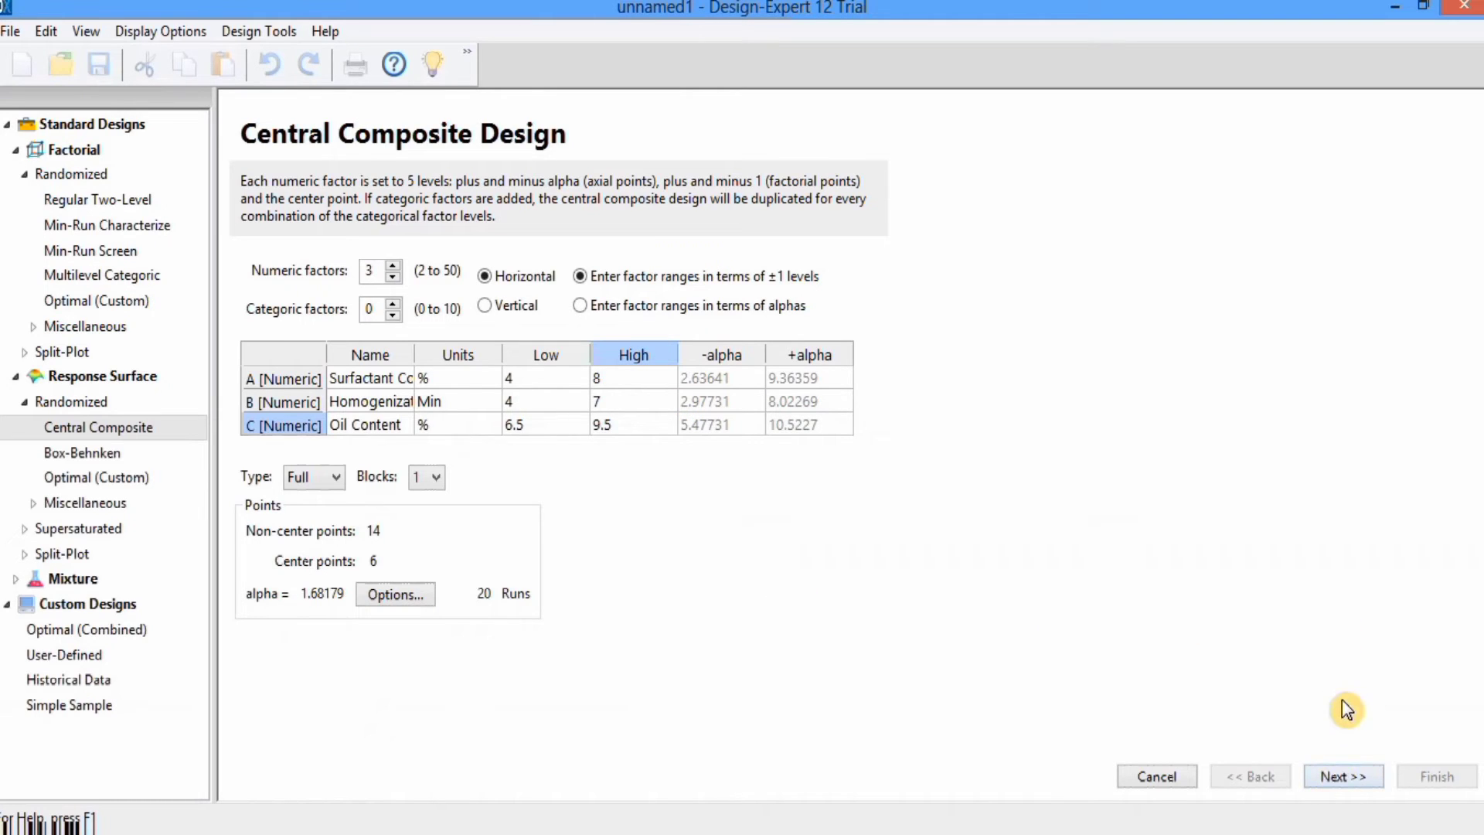
# Step: Continue to the response definitions and set the number of responses to 3
pyautogui.click(1342, 777)
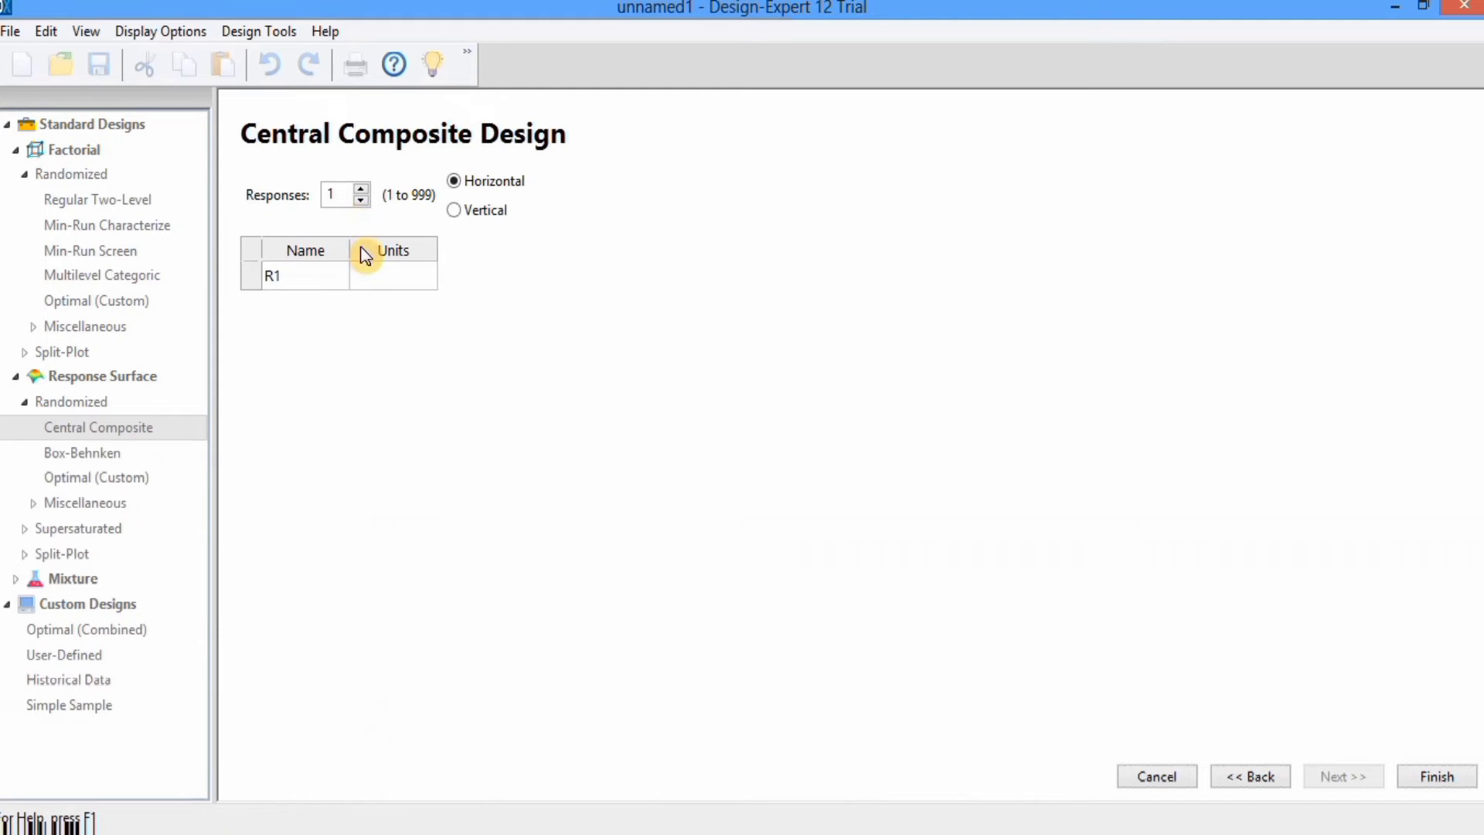
pyautogui.click(363, 188)
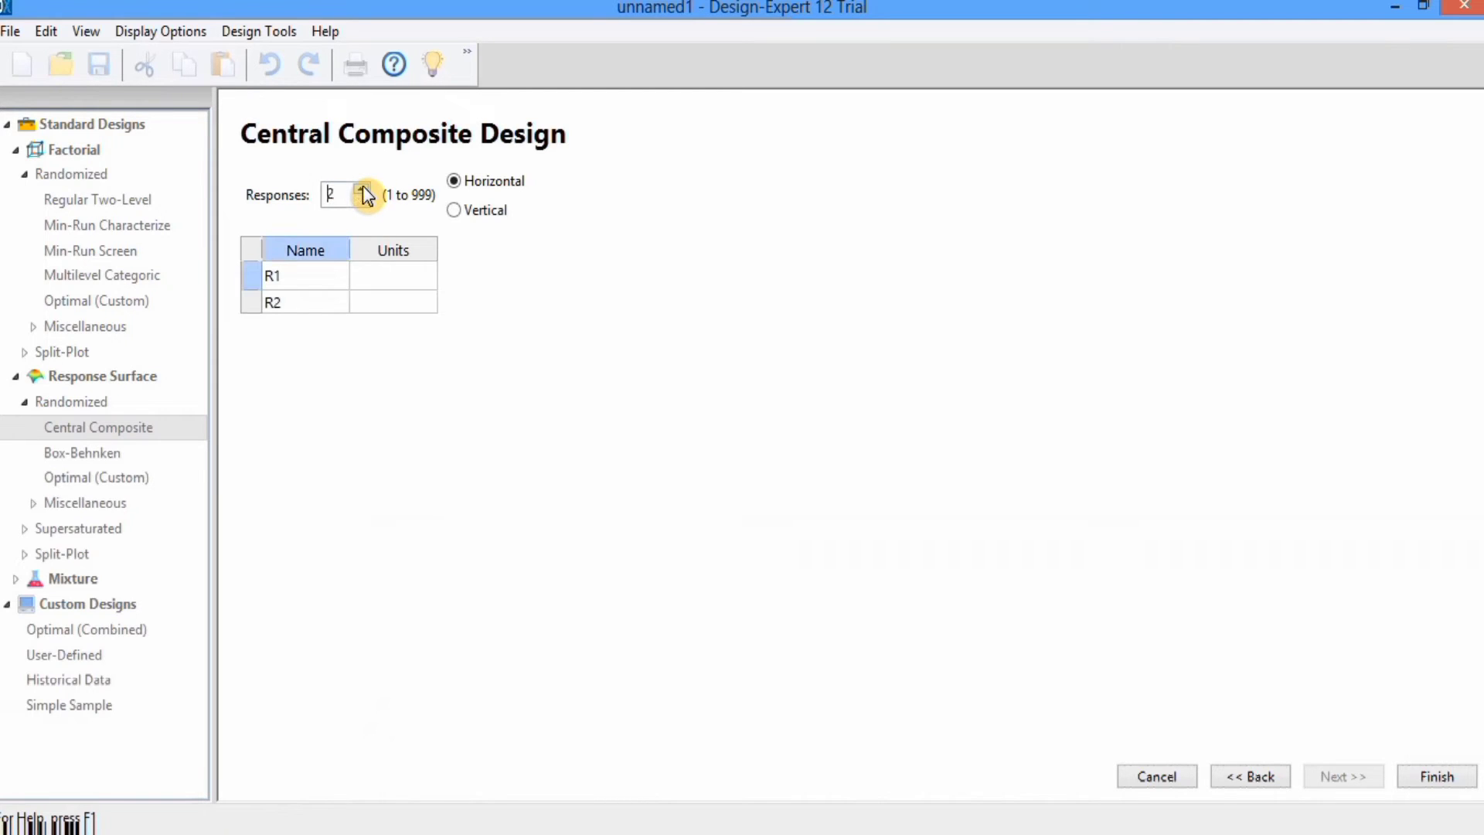
pyautogui.click(362, 189)
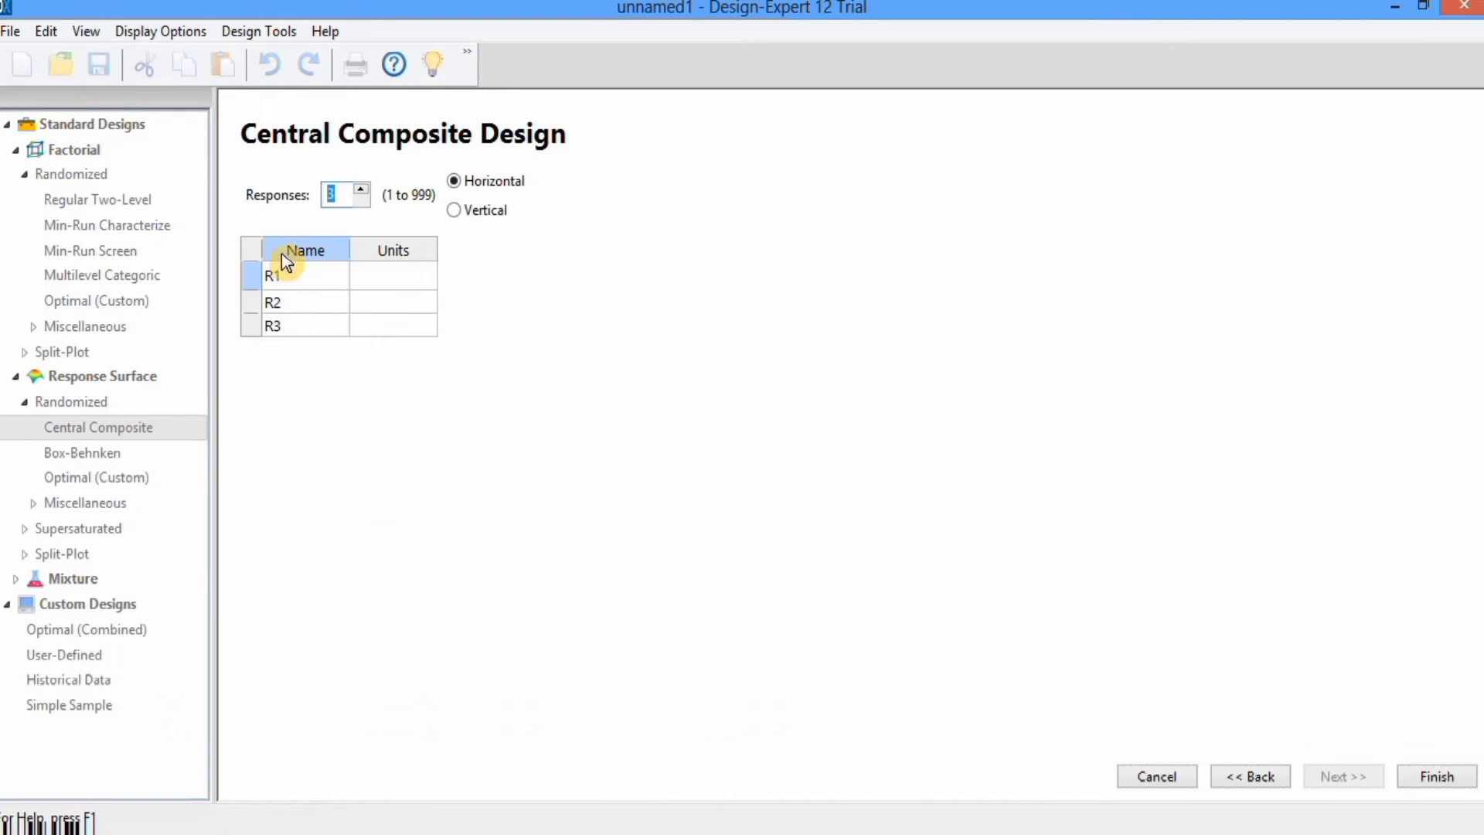
# Step: Name the first response "Droplet Size" and set its units to nm
pyautogui.click(285, 274)
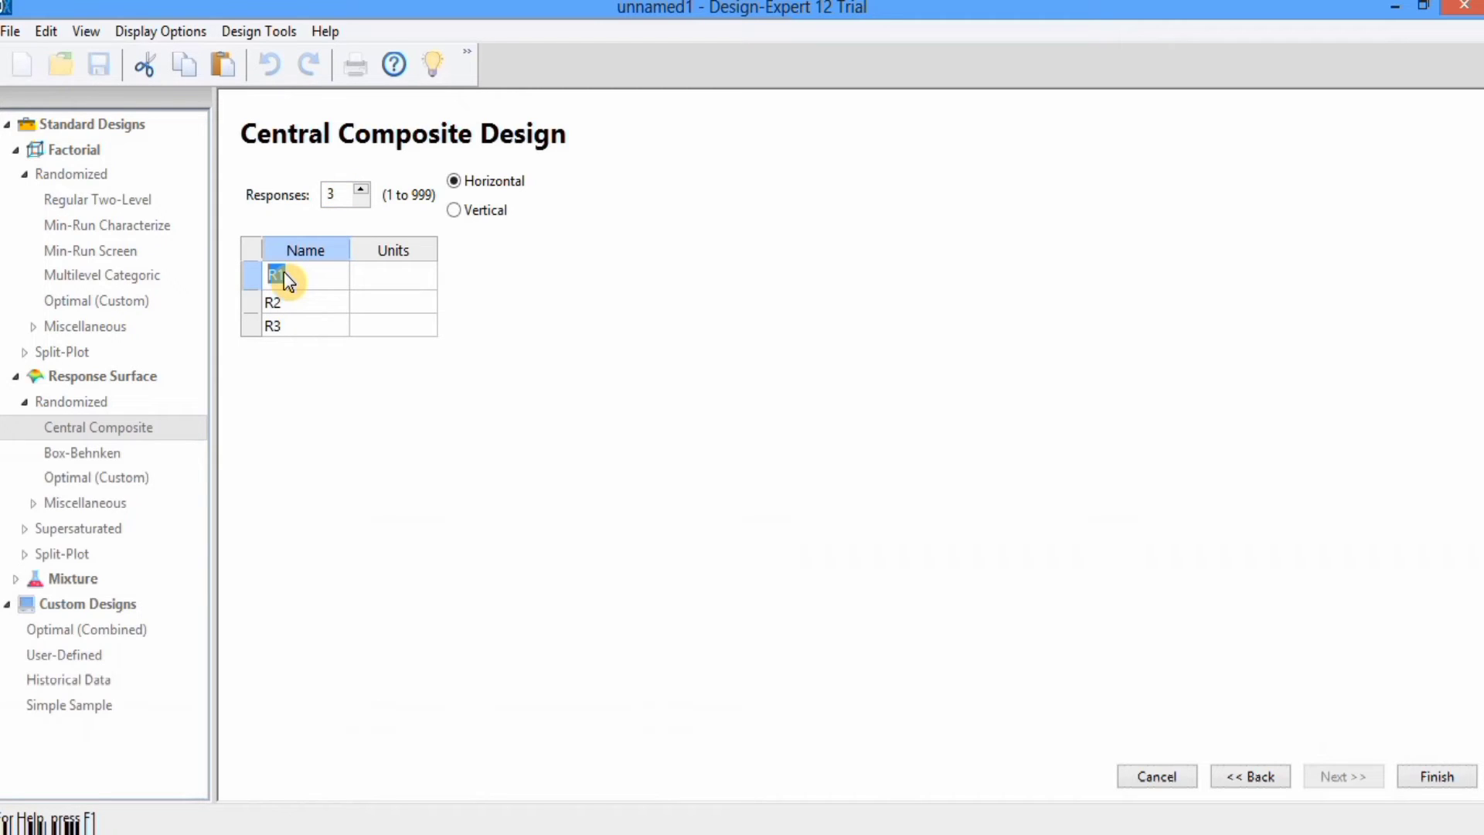
pyautogui.write('Droplet Size')
pyautogui.click(395, 275)
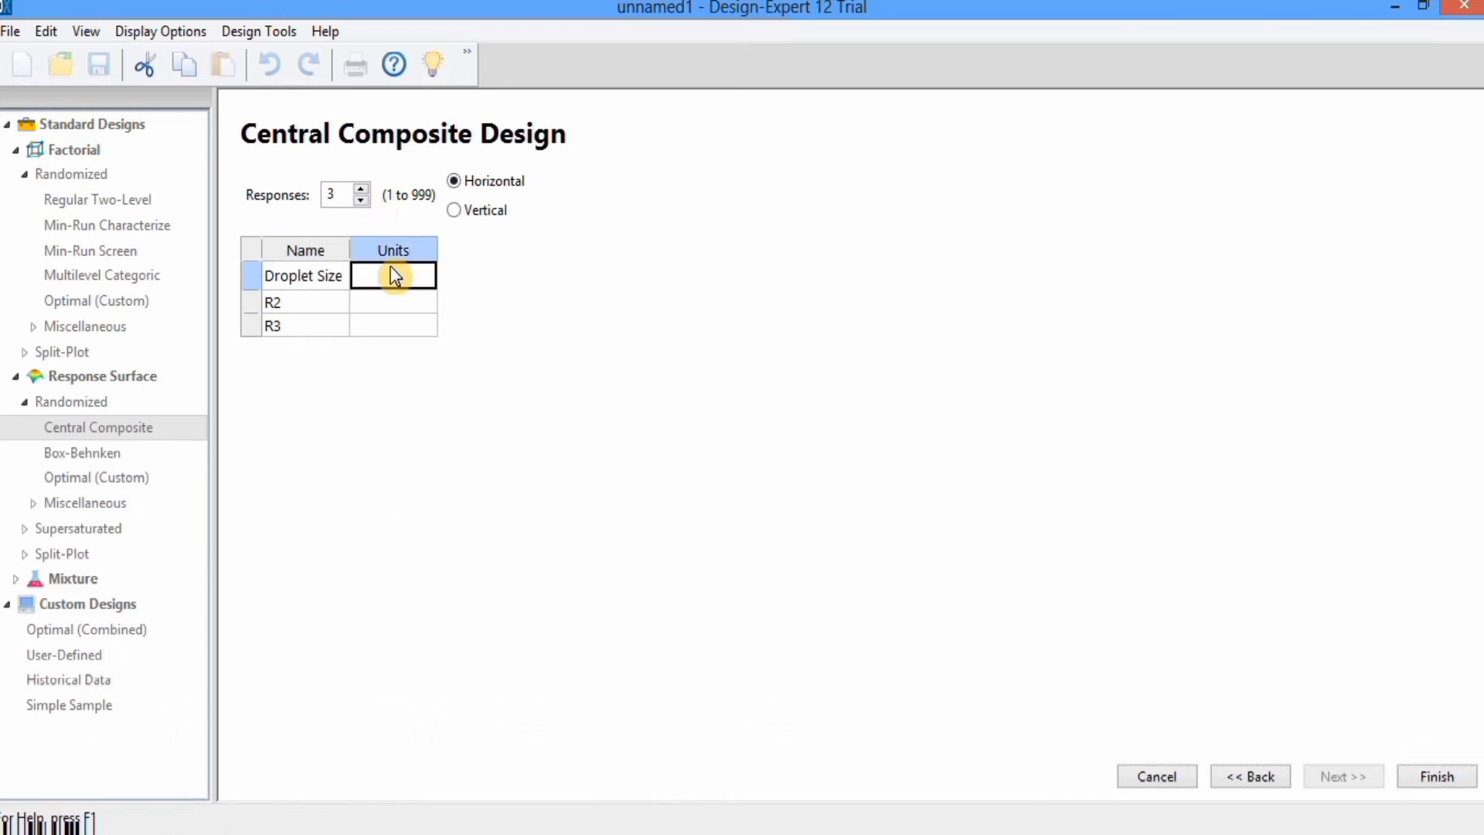
pyautogui.write('nm')
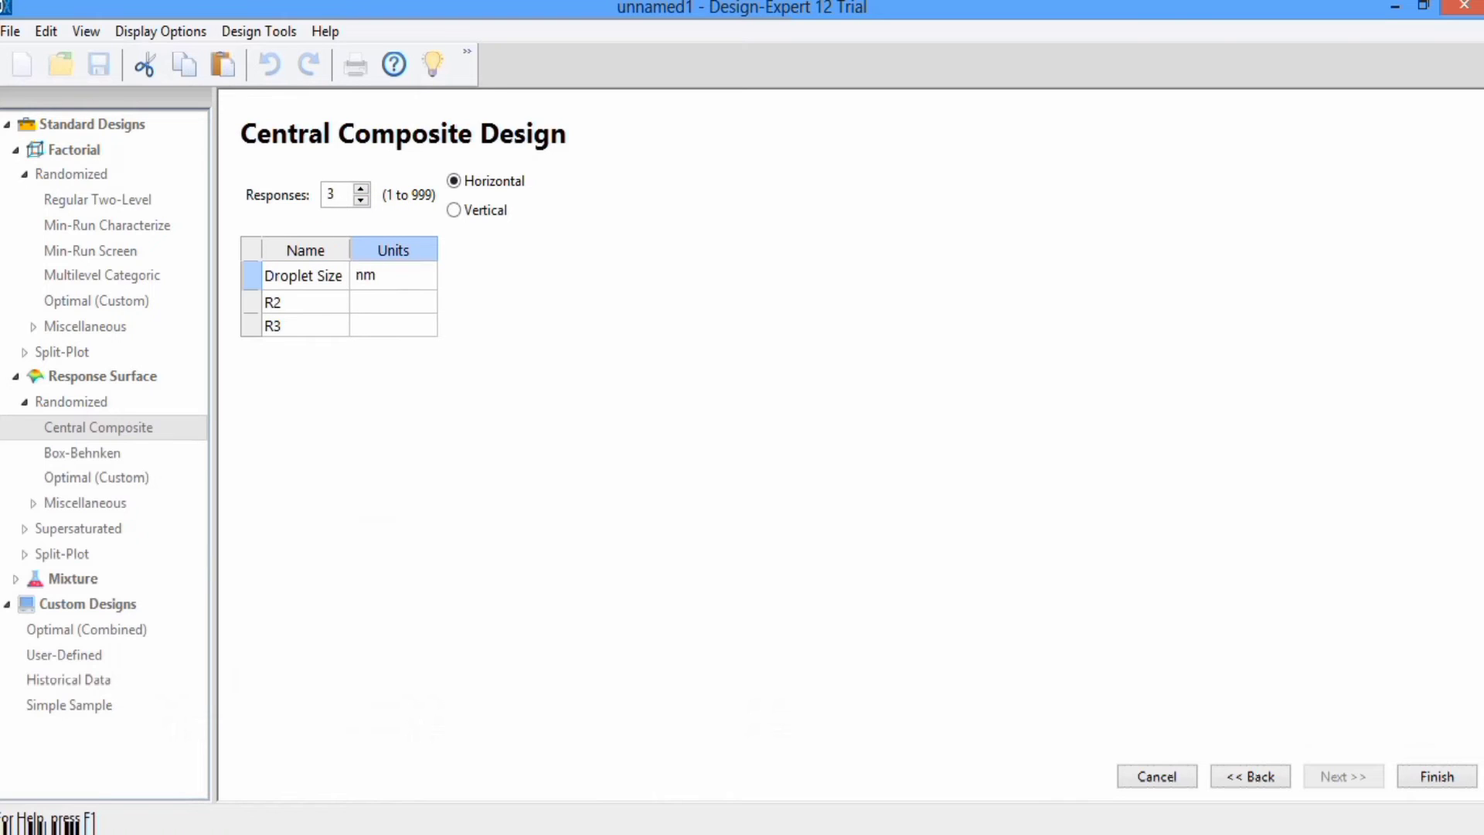
pyautogui.click(321, 305)
pyautogui.write('H')
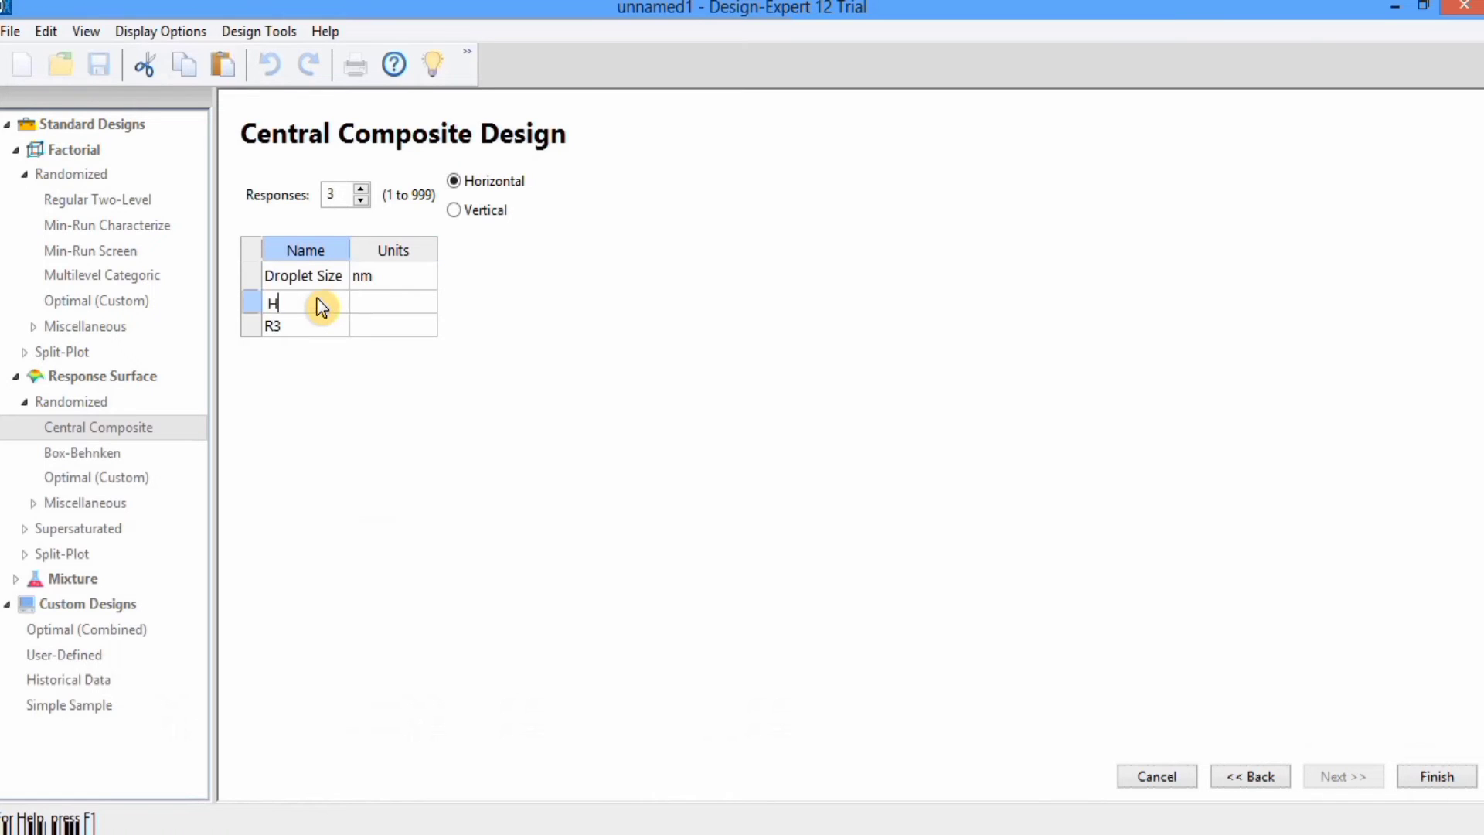
pyautogui.write('omogenization Time')
pyautogui.press('BackSpace')
pyautogui.press('BackSpace')
pyautogui.press('BackSpace')
pyautogui.press('BackSpace')
pyautogui.press('BackSpace')
pyautogui.press('BackSpace')
pyautogui.press('BackSpace')
pyautogui.press('BackSpace')
pyautogui.press('BackSpace')
pyautogui.press('BackSpace')
pyautogui.press('BackSpace')
pyautogui.press('BackSpace')
pyautogui.press('BackSpace')
pyautogui.press('BackSpace')
pyautogui.press('BackSpace')
pyautogui.press('BackSpace')
pyautogui.press('BackSpace')
pyautogui.press('BackSpace')
pyautogui.press('BackSpace')
# Step: Name the second response "Anisidine Value" and the third "Beta Carotene Retention" with units of %
pyautogui.write('Anisidine Value')
pyautogui.click(278, 324)
pyautogui.write('Beta')
pyautogui.write(' Caro')
pyautogui.write('tene')
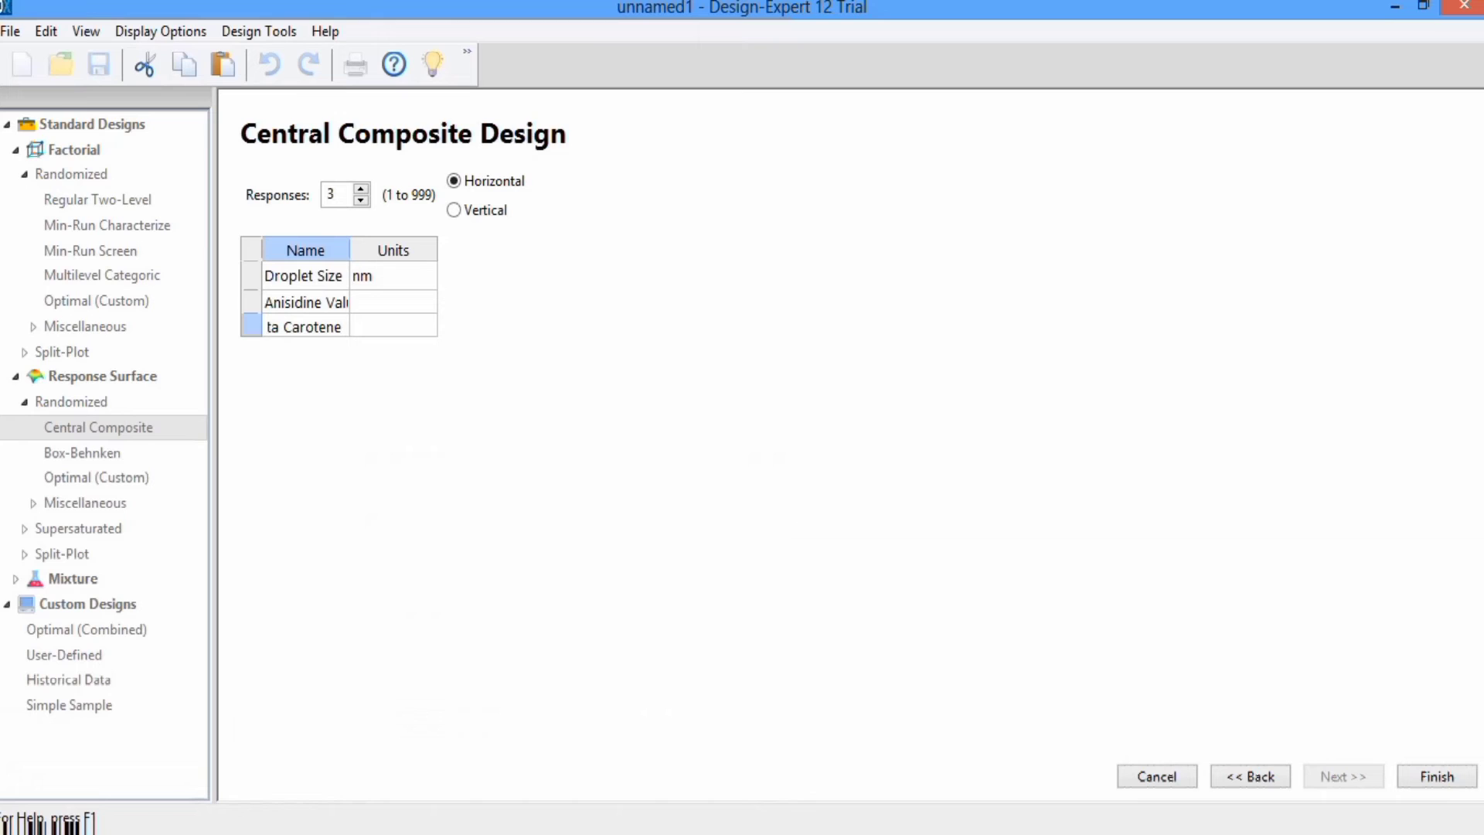
pyautogui.write(' Retention')
pyautogui.click(375, 326)
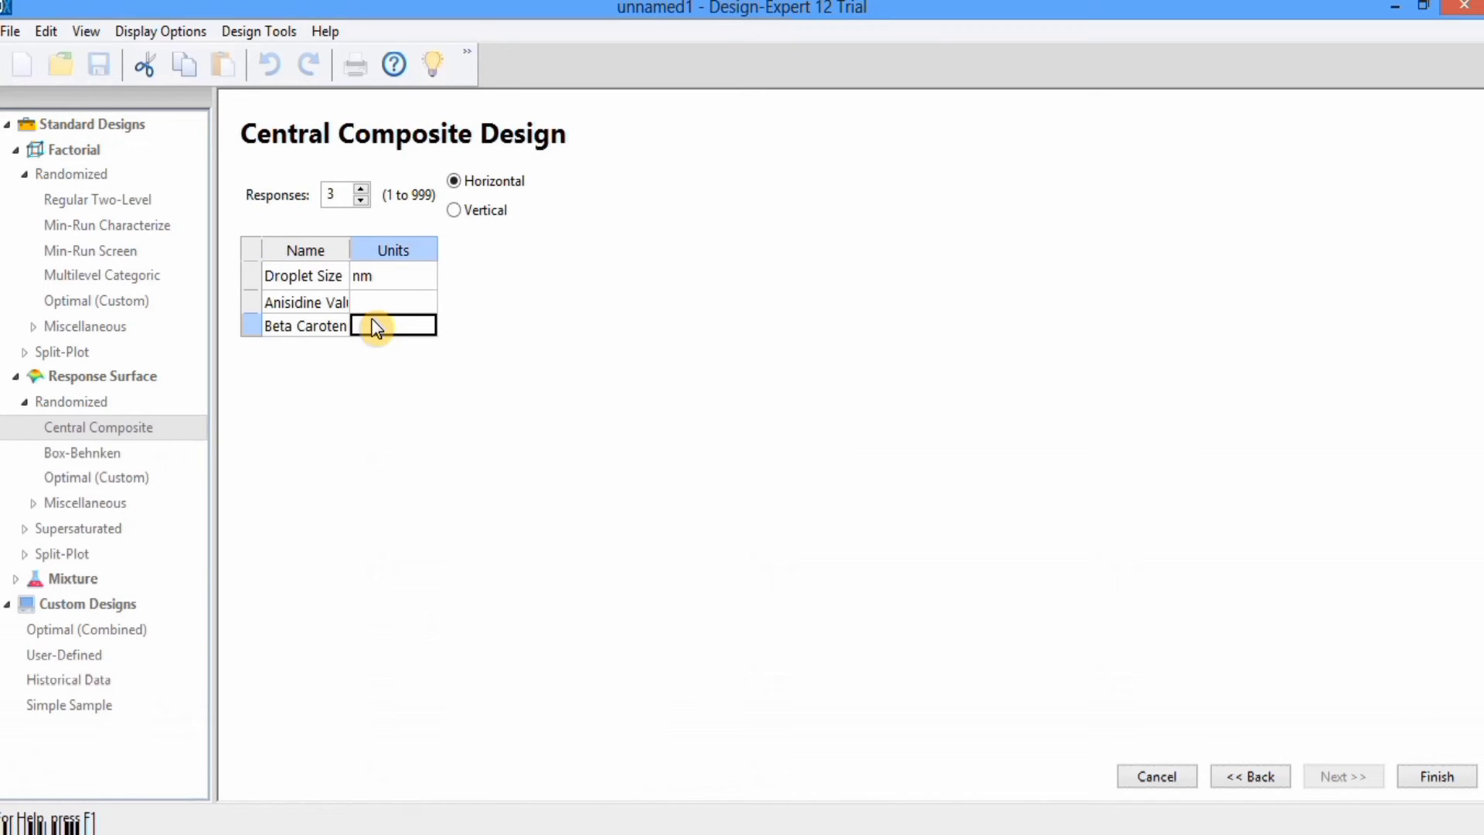
pyautogui.write('%')
# Step: Finish the wizard to generate the design and look over the three response columns in the first run
pyautogui.click(1436, 776)
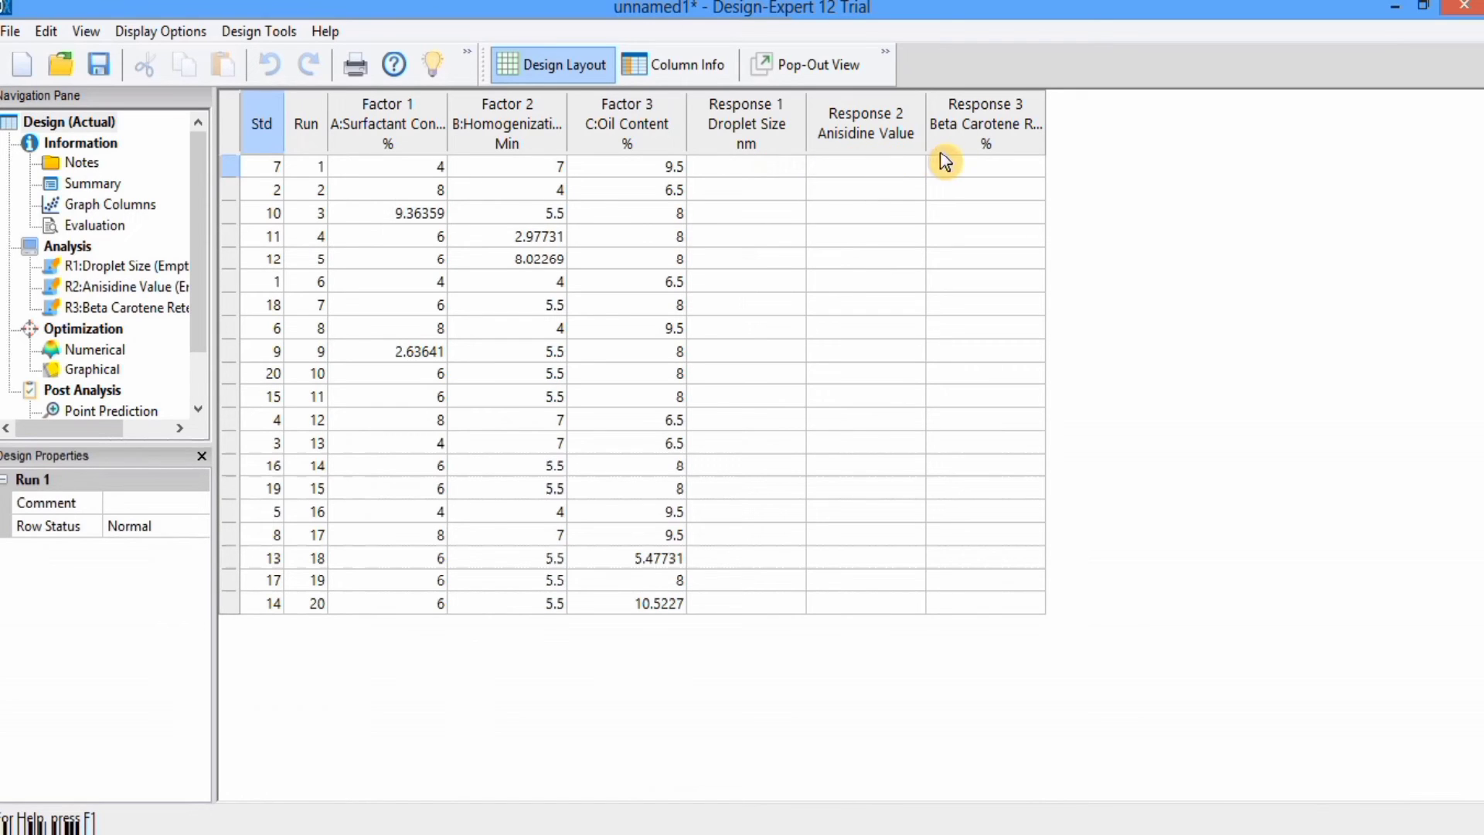
pyautogui.click(726, 173)
pyautogui.click(833, 162)
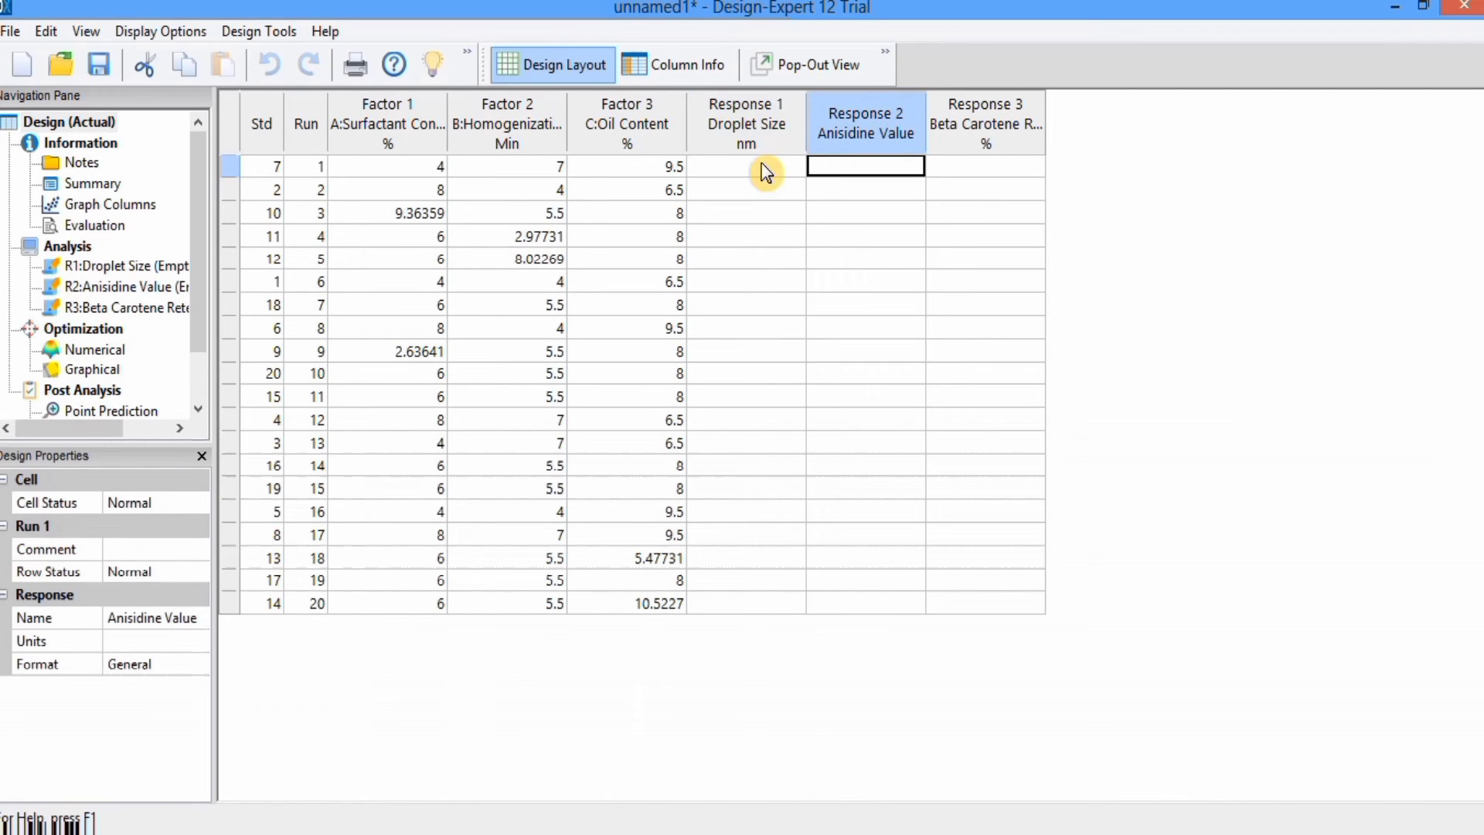
pyautogui.click(765, 172)
pyautogui.click(825, 163)
pyautogui.click(952, 166)
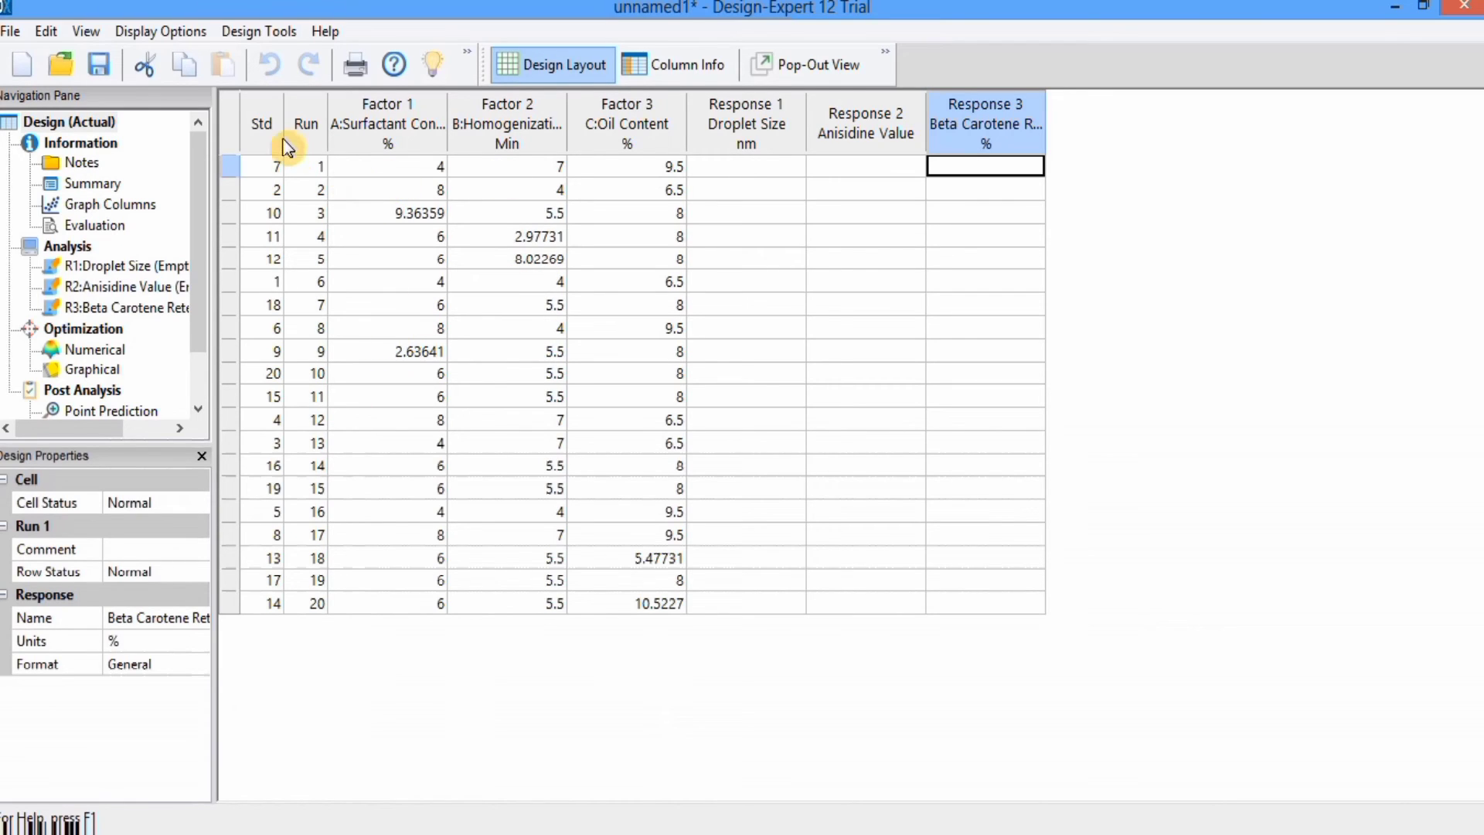
# Step: Sort the design table by standard order in ascending order
pyautogui.click(262, 125)
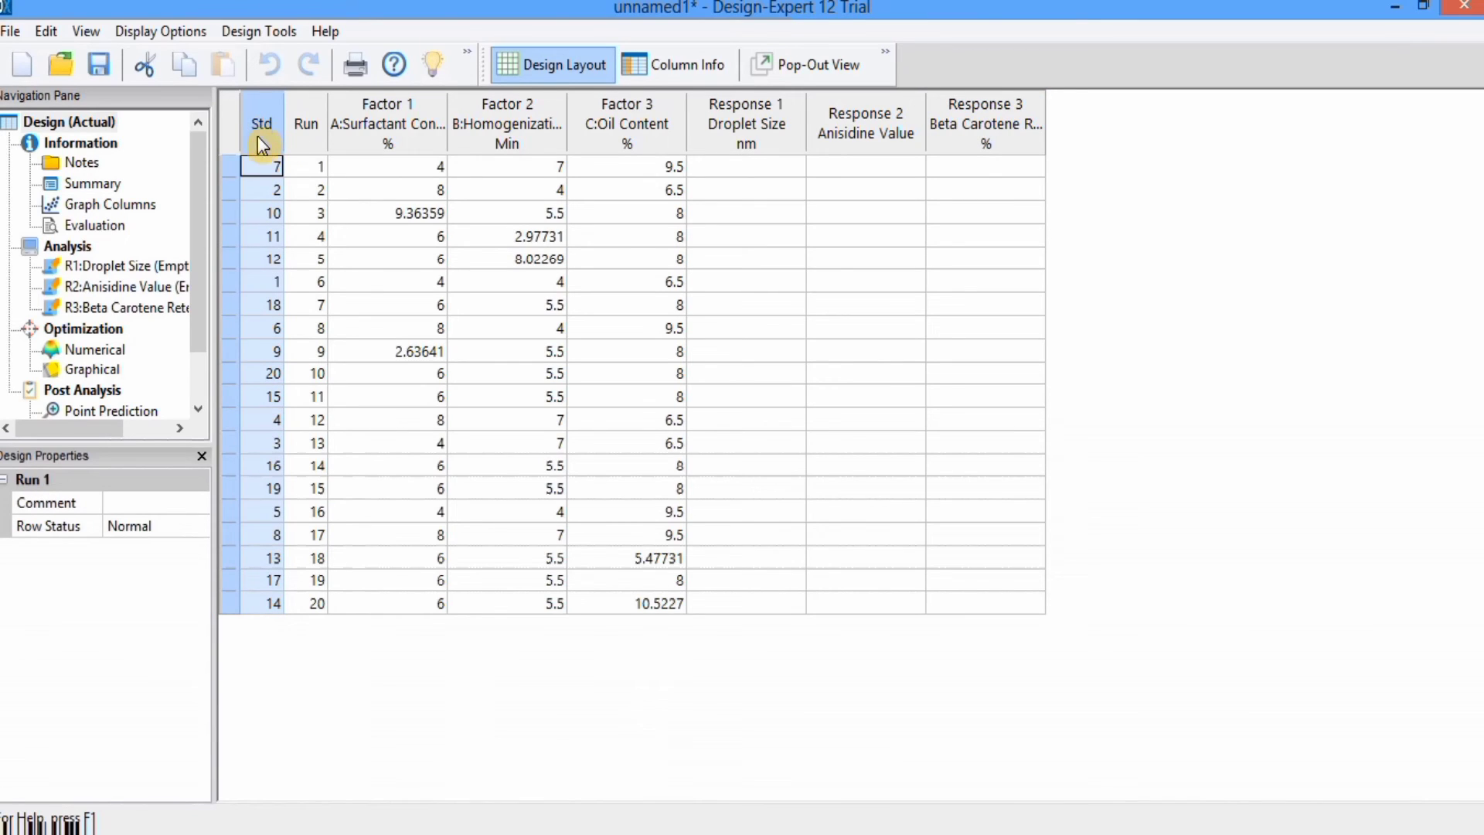
pyautogui.click(387, 602)
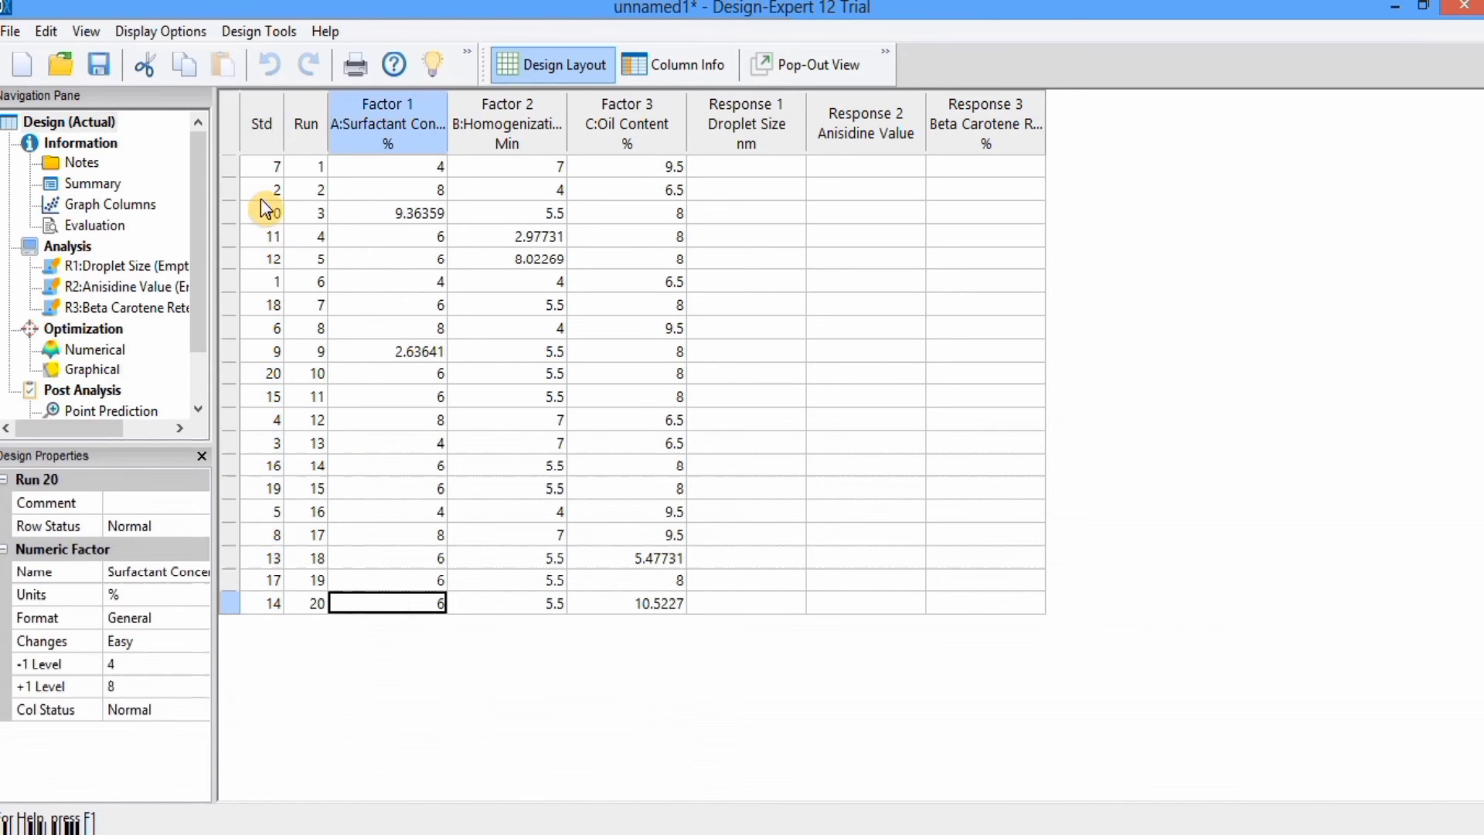
pyautogui.click(261, 132)
pyautogui.rightClick(262, 138)
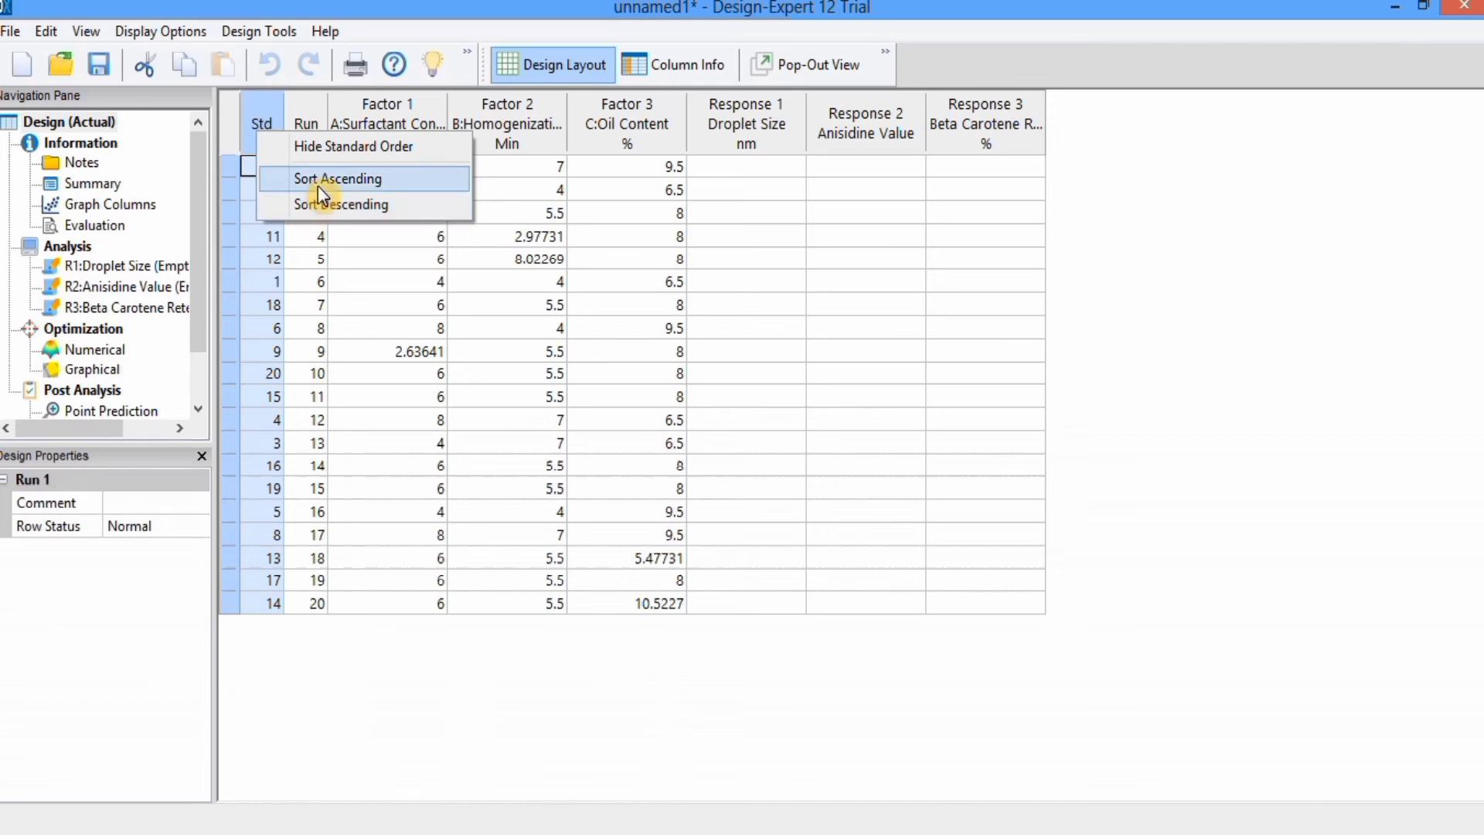
pyautogui.click(320, 178)
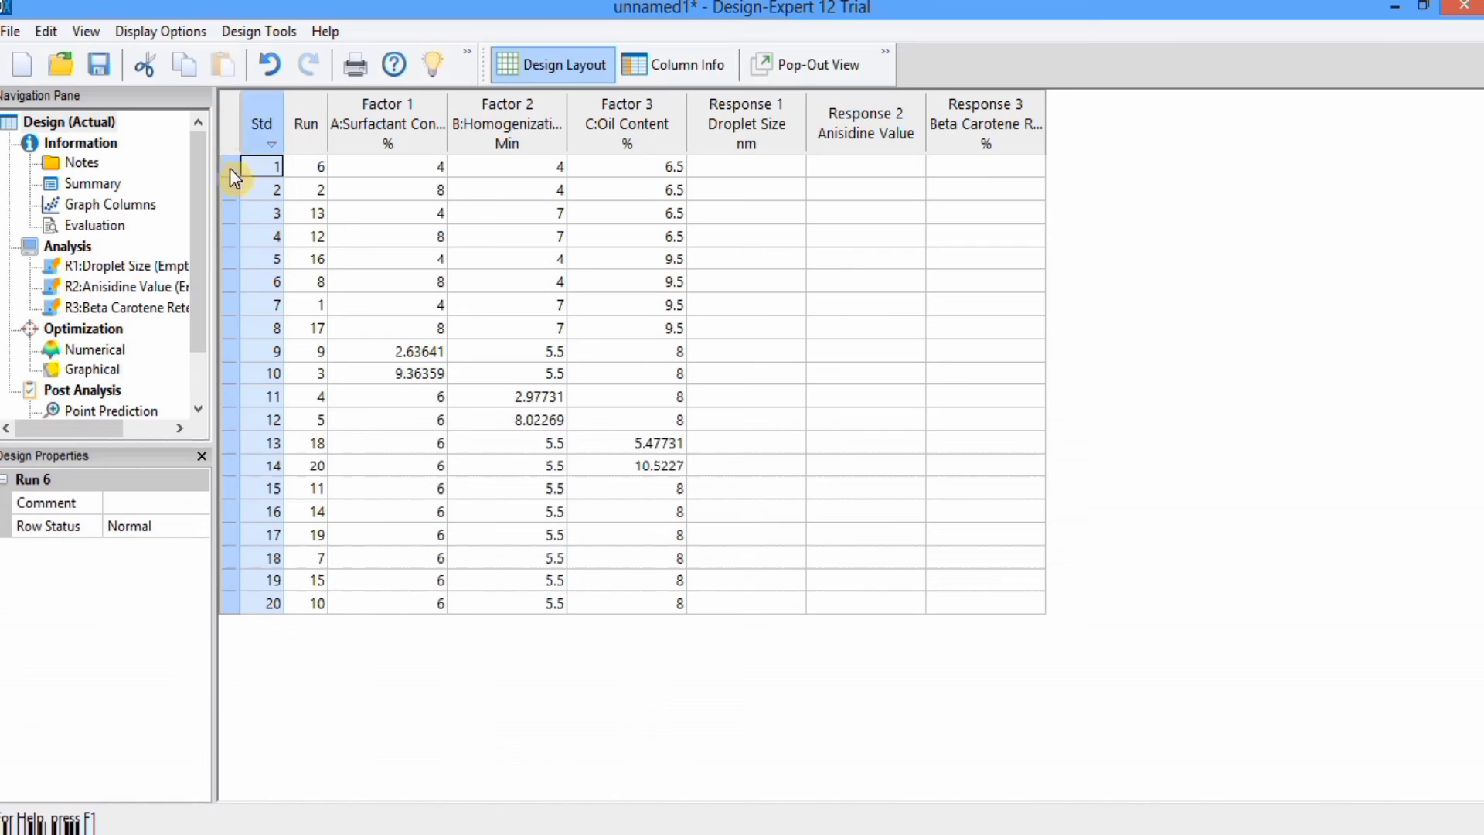
# Step: Display the space point type column and compare the design's factor levels with the paper's Table 1 in Foxit Reader
pyautogui.click(478, 609)
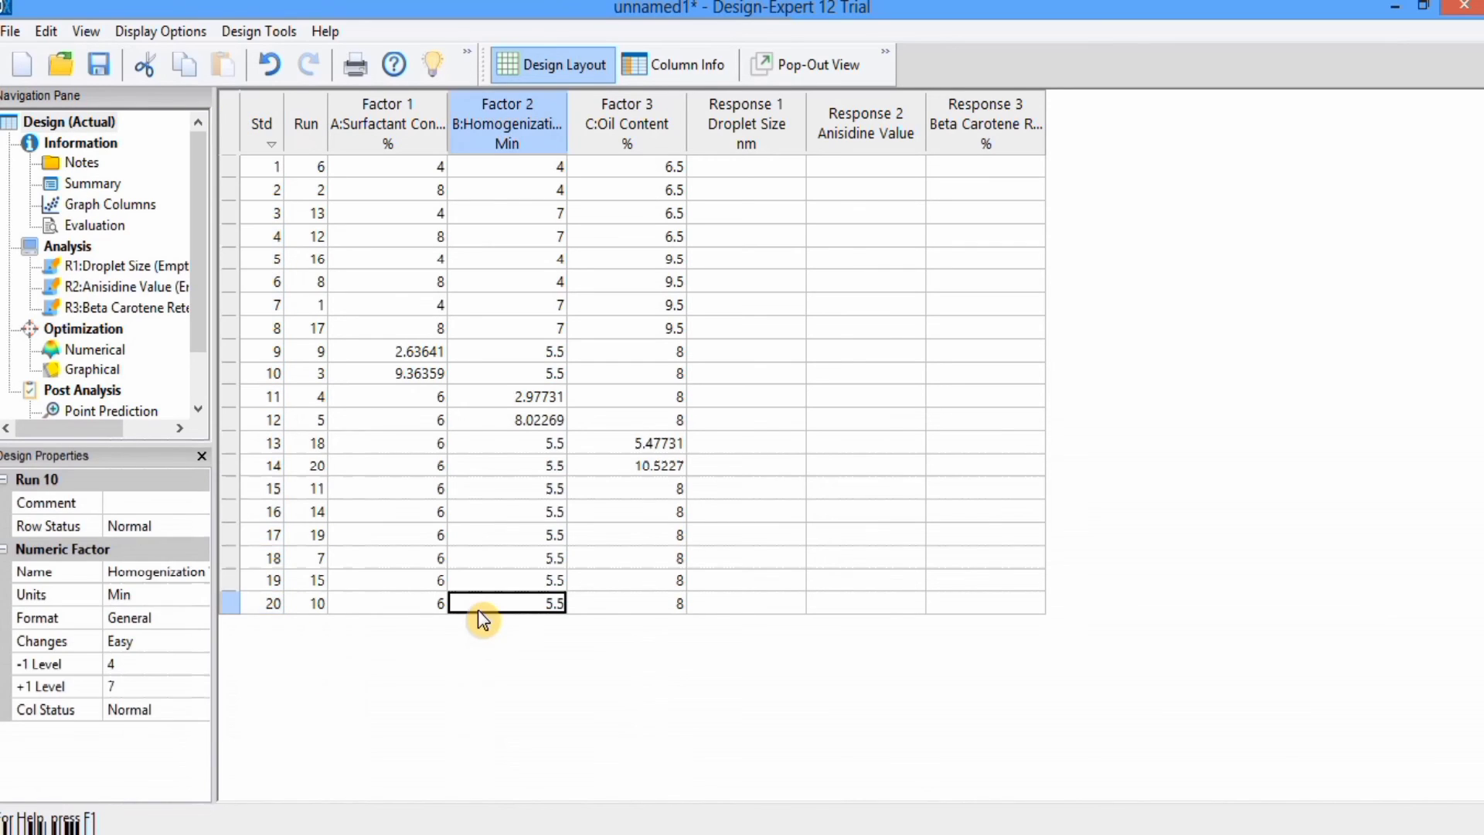
pyautogui.rightClick(229, 136)
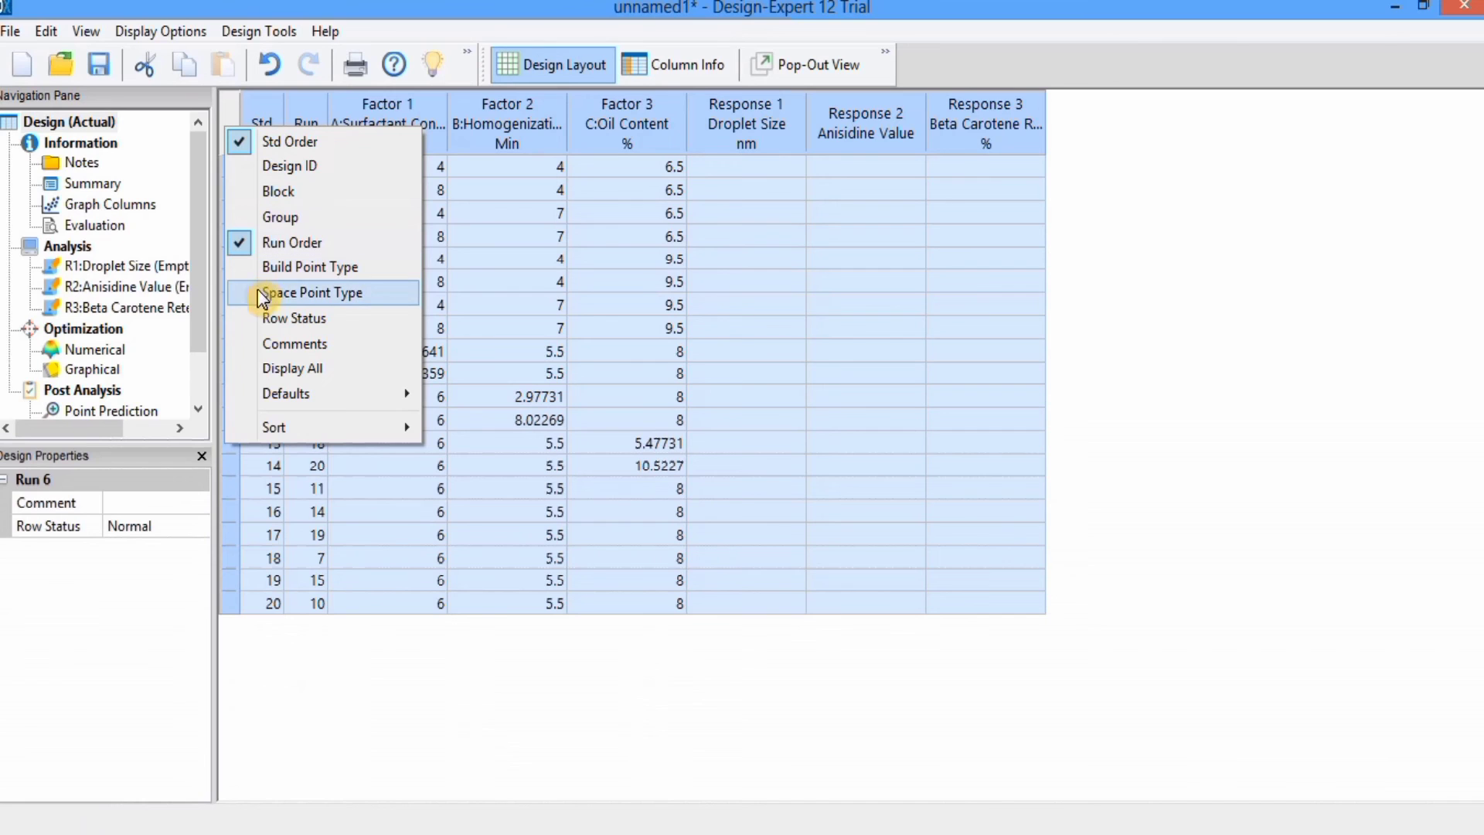
pyautogui.click(307, 293)
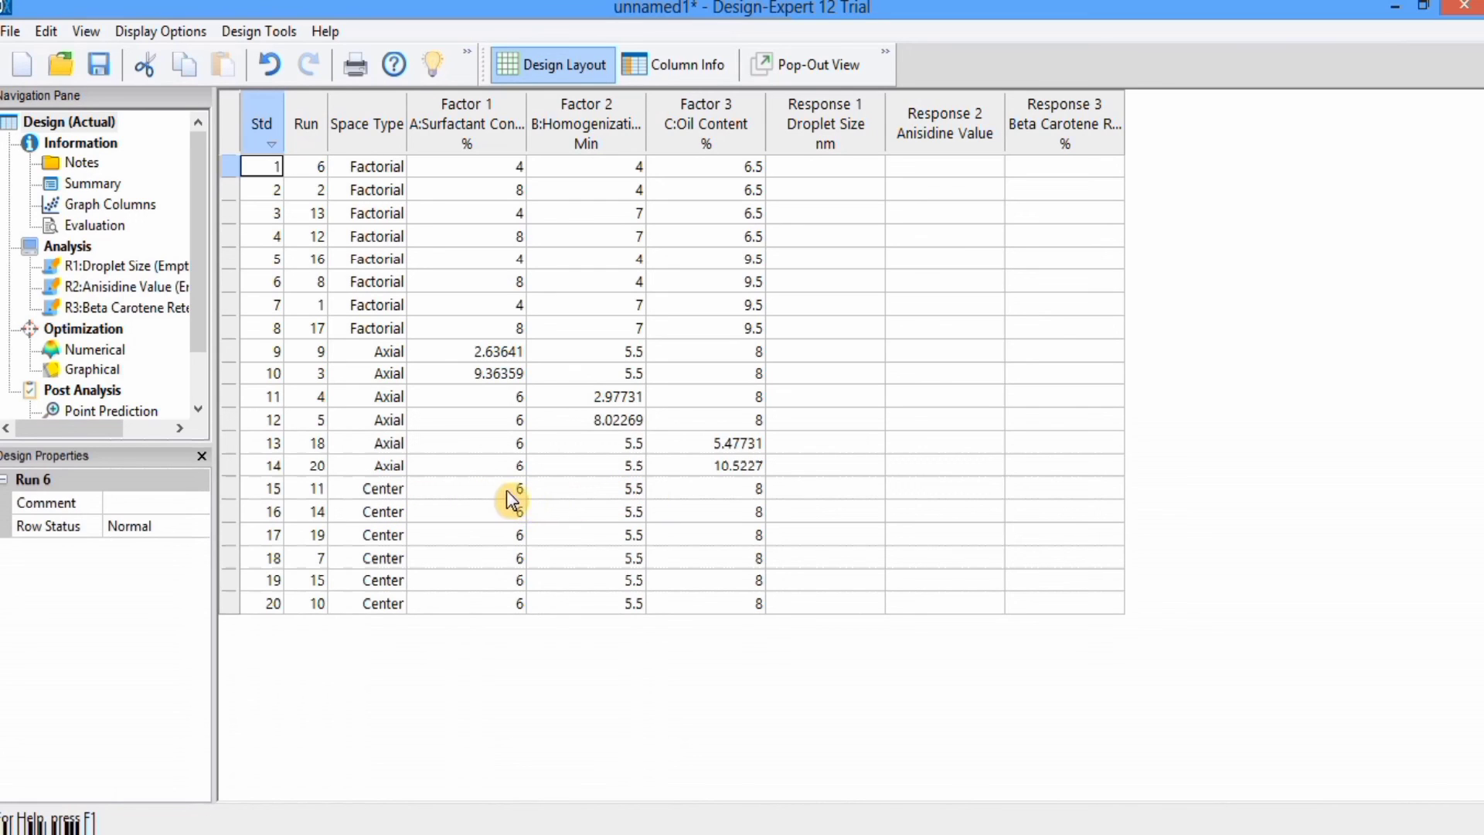
pyautogui.moveTo(179, 820)
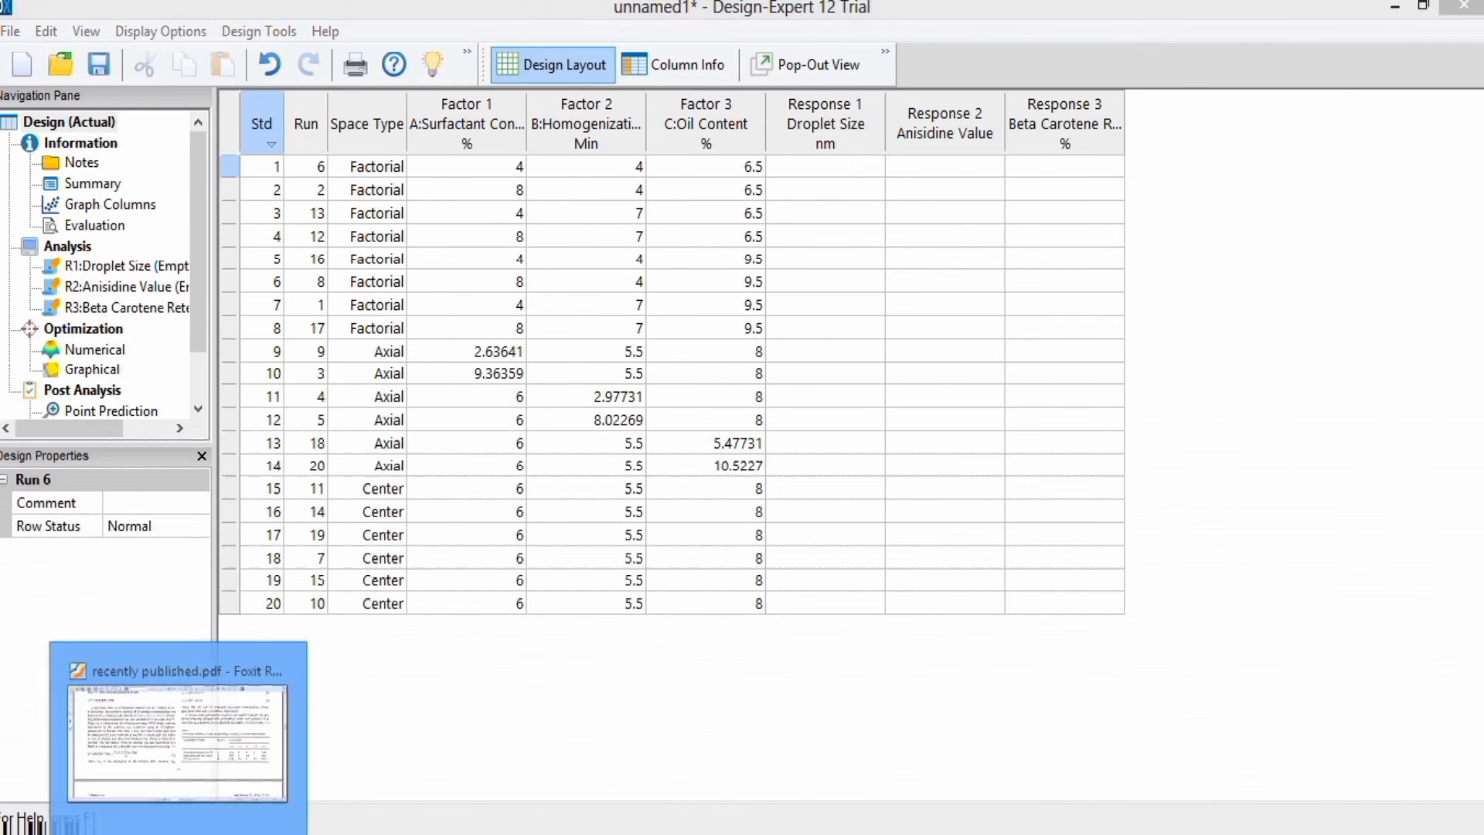
pyautogui.click(178, 741)
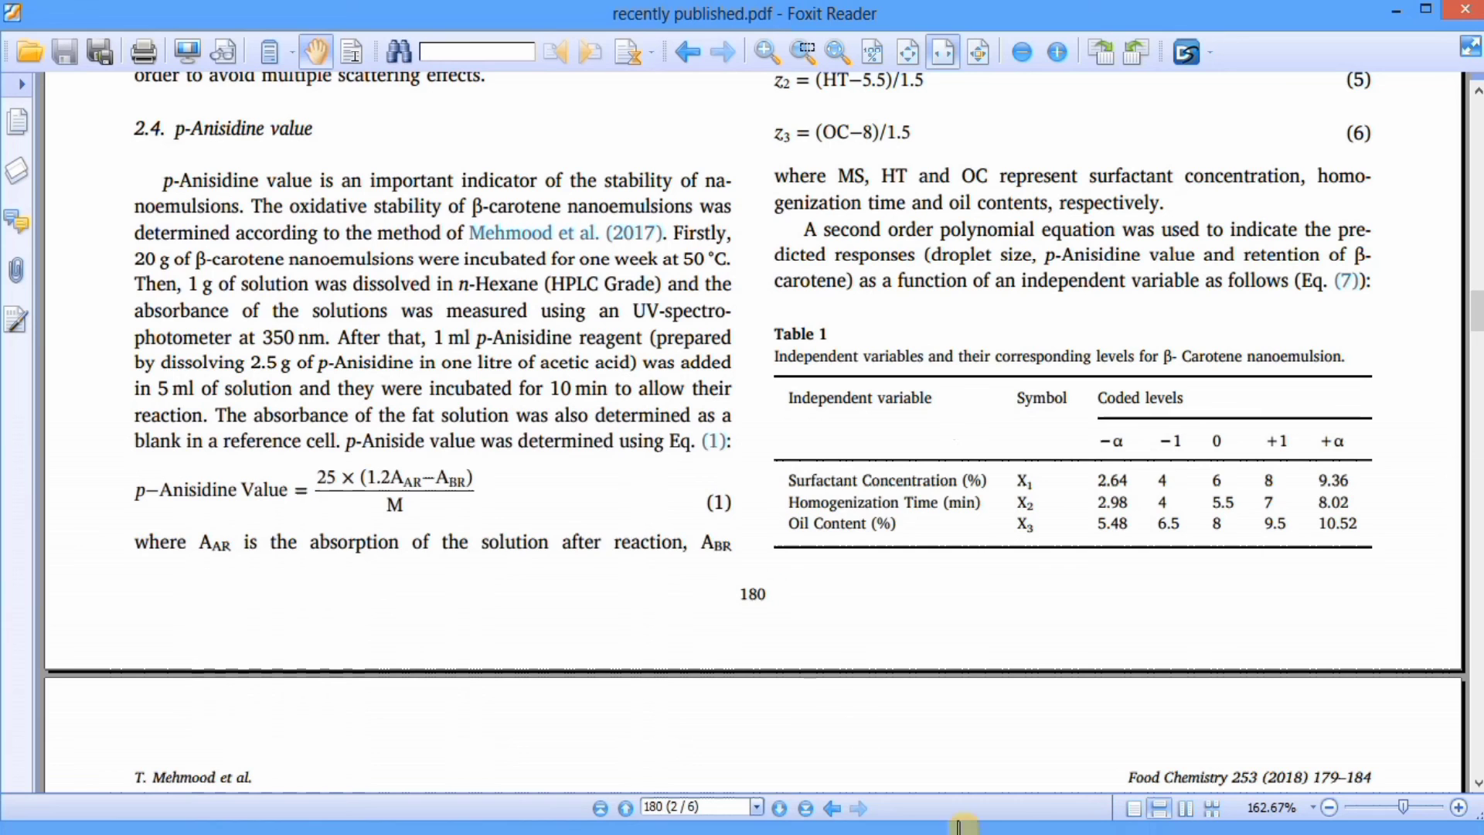
pyautogui.moveTo(927, 825)
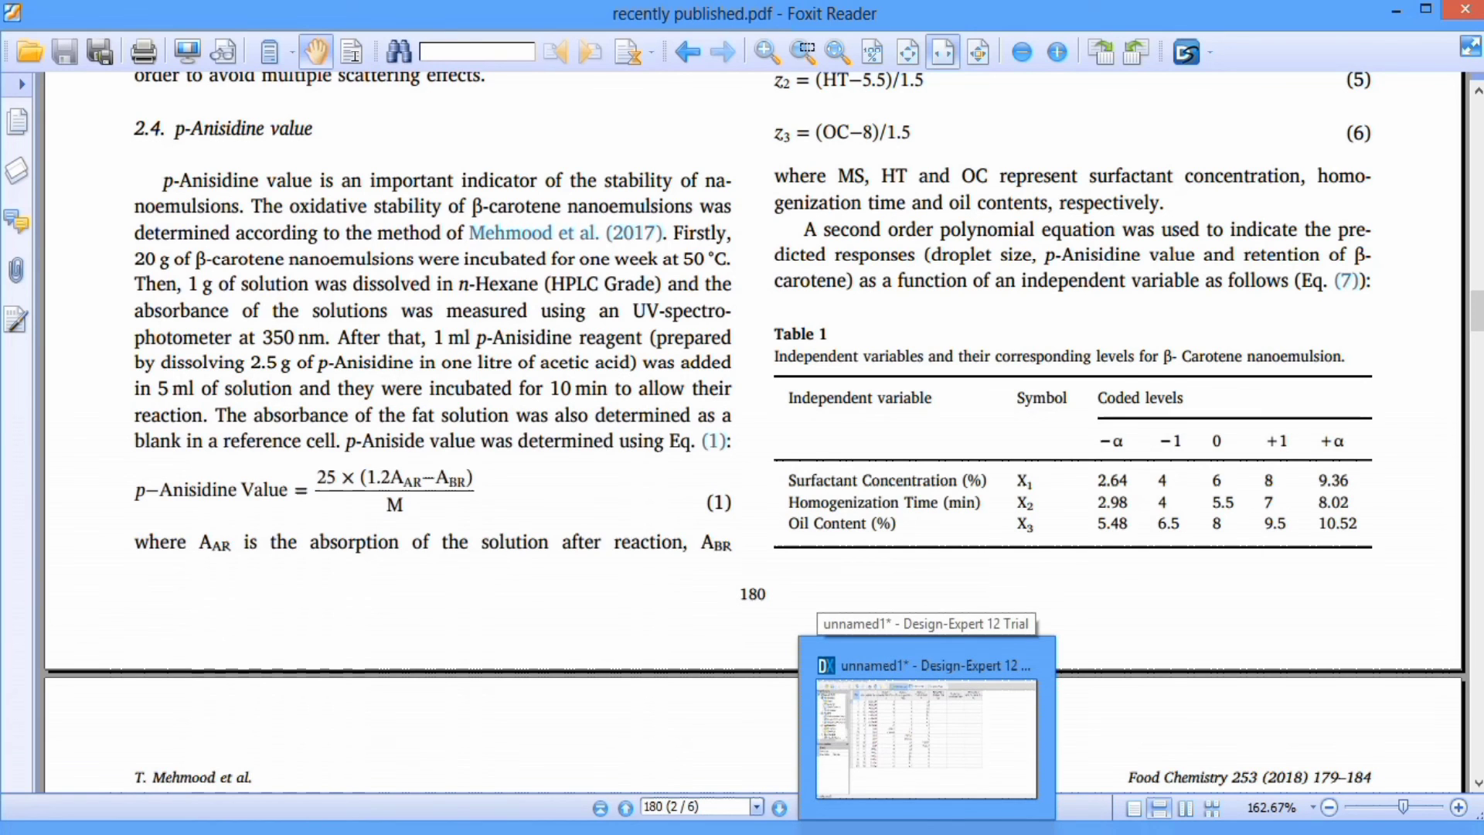
pyautogui.click(927, 734)
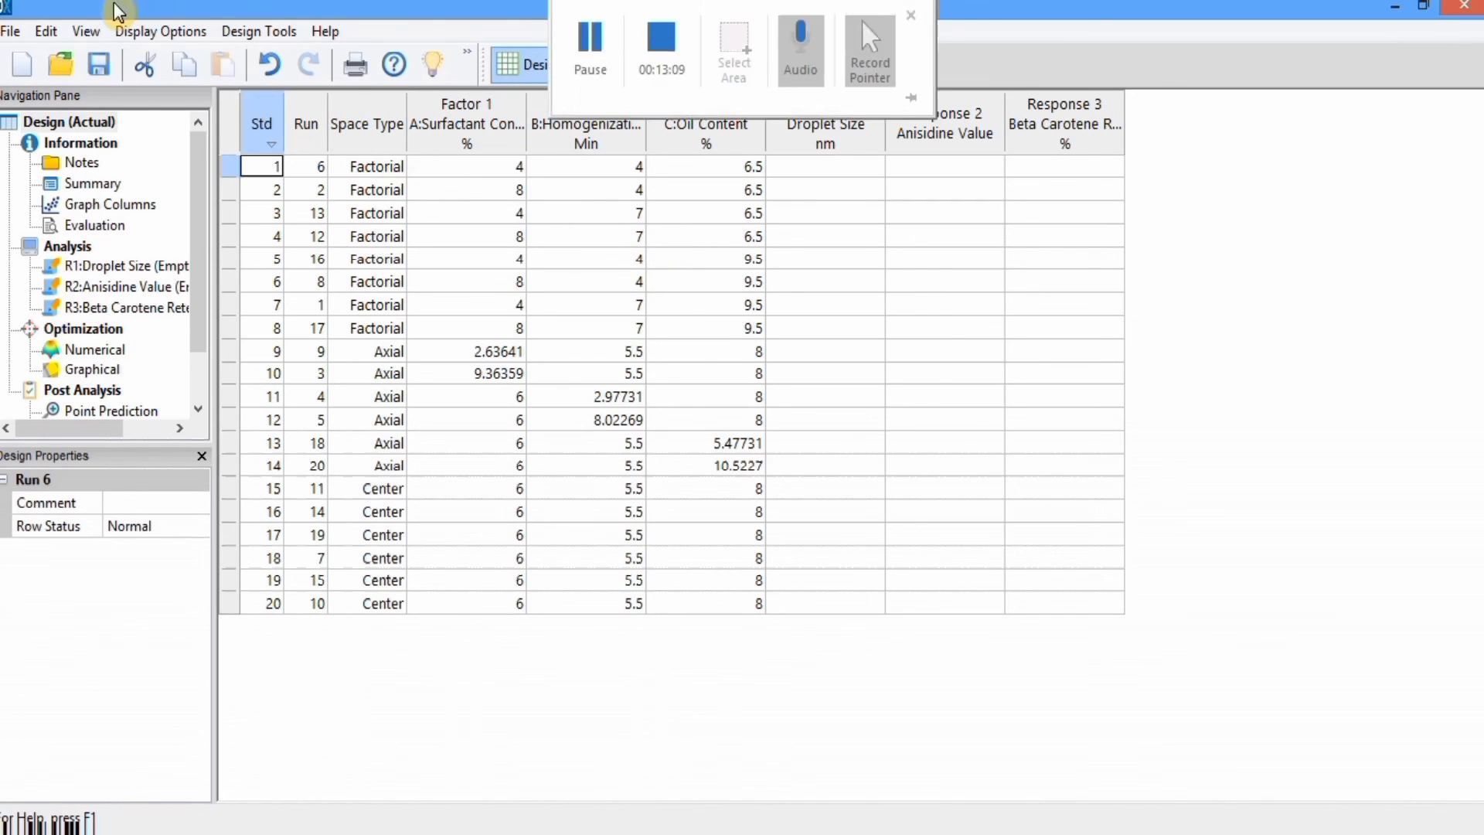
# Step: Save the design as a new design file named RSM.dxpx on the Desktop
pyautogui.click(12, 33)
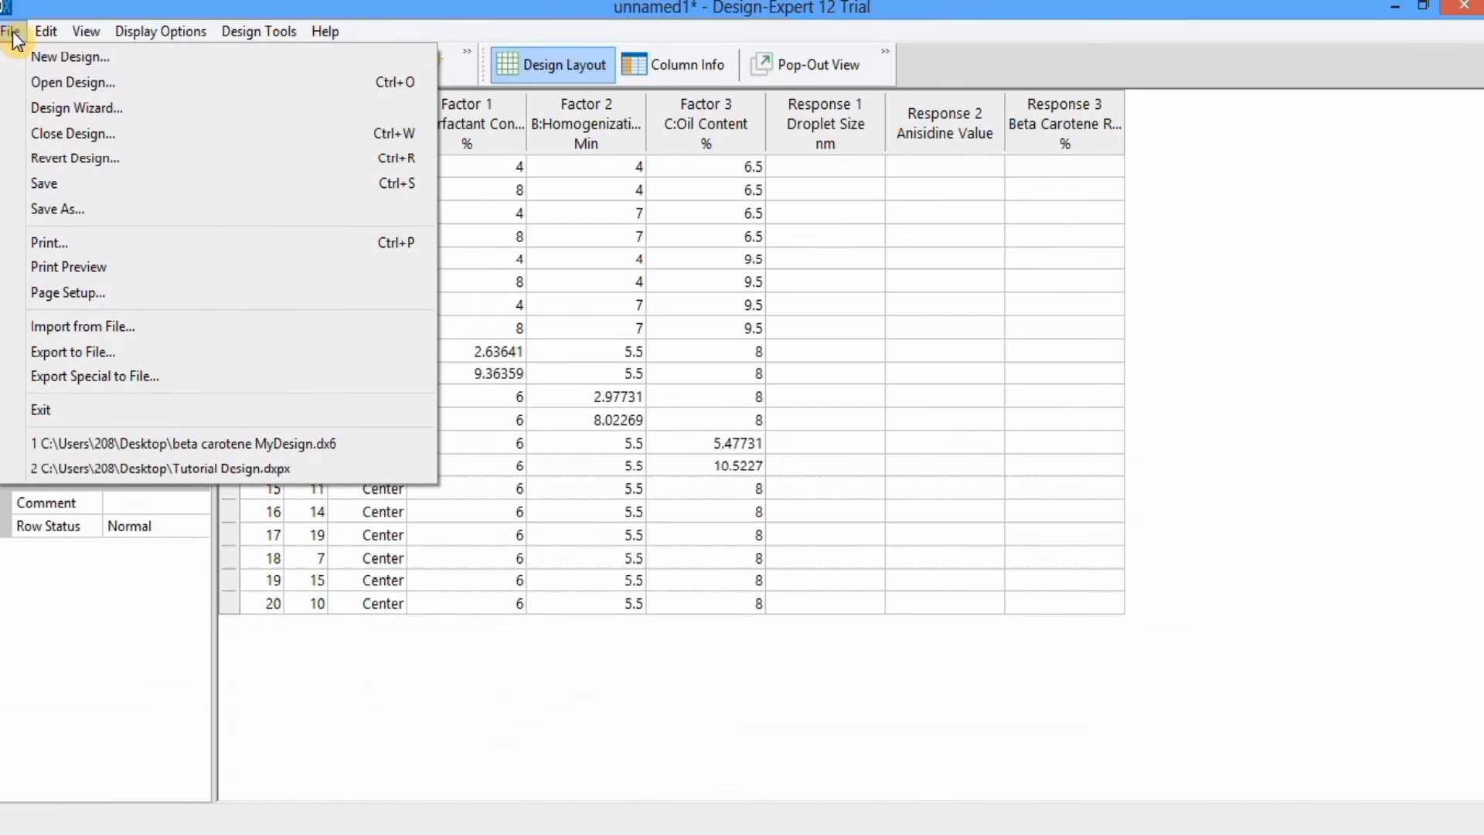
pyautogui.click(106, 217)
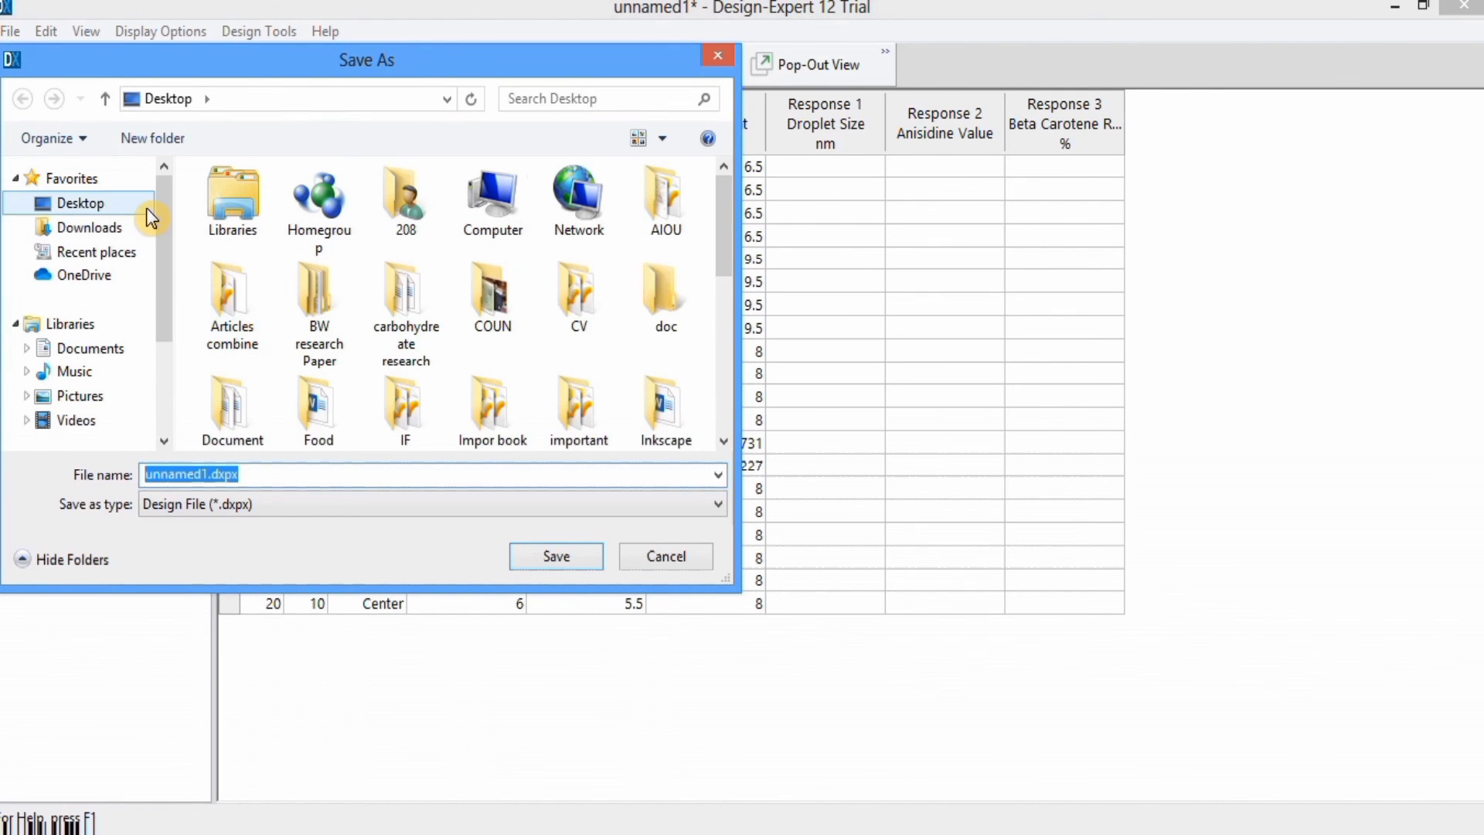
pyautogui.click(104, 209)
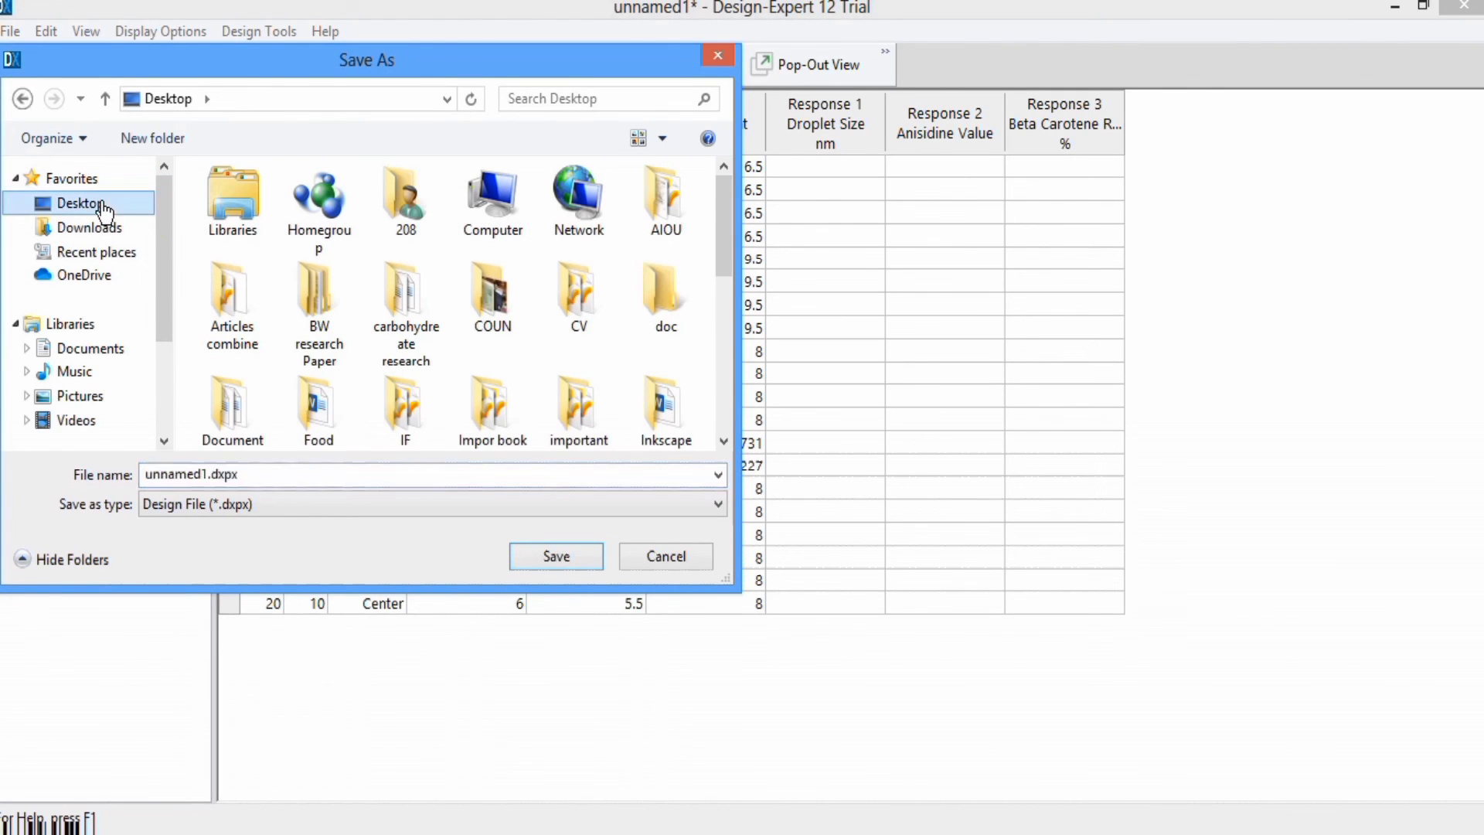
pyautogui.click(191, 470)
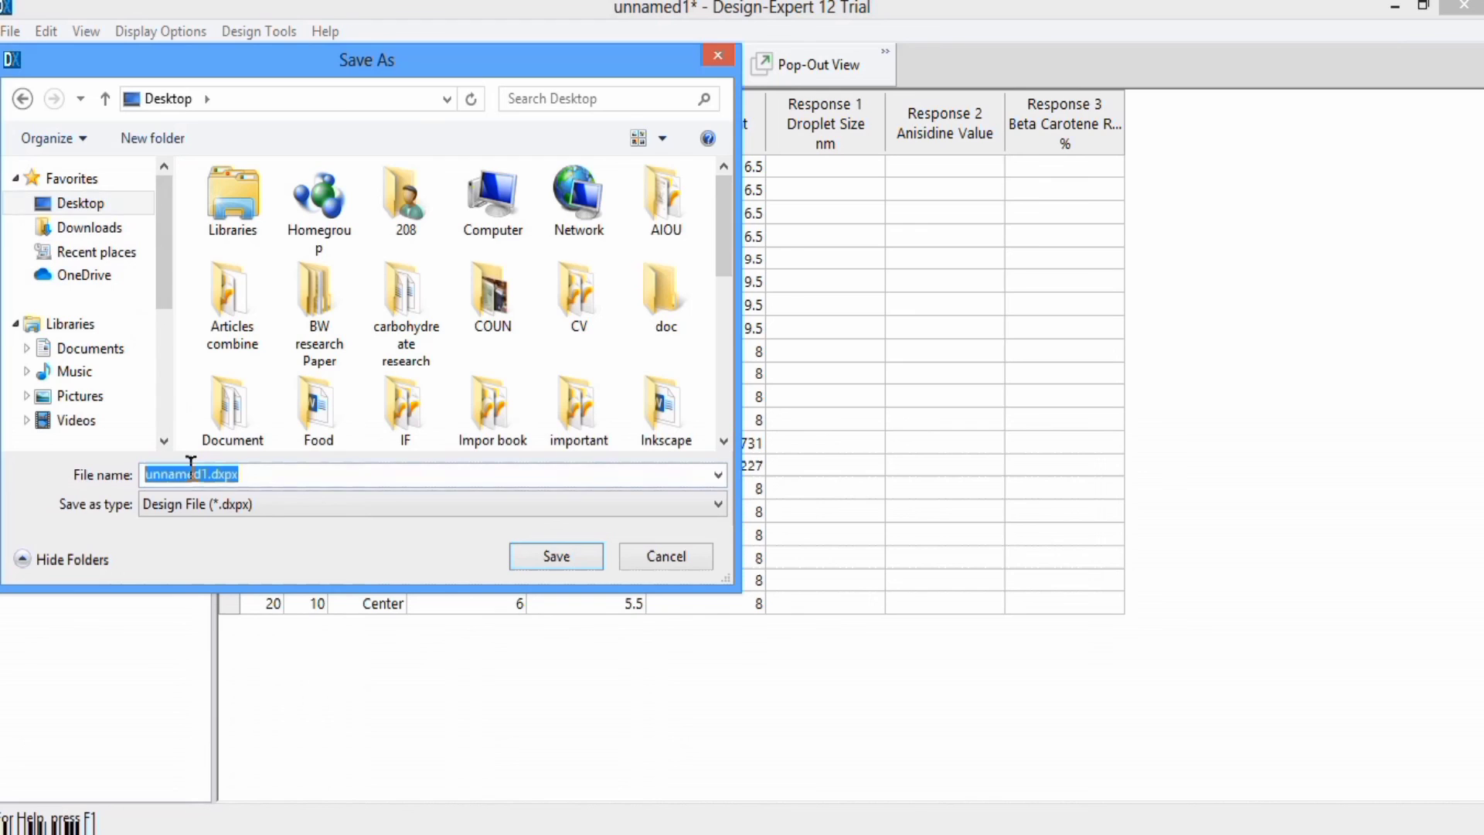
pyautogui.click(205, 472)
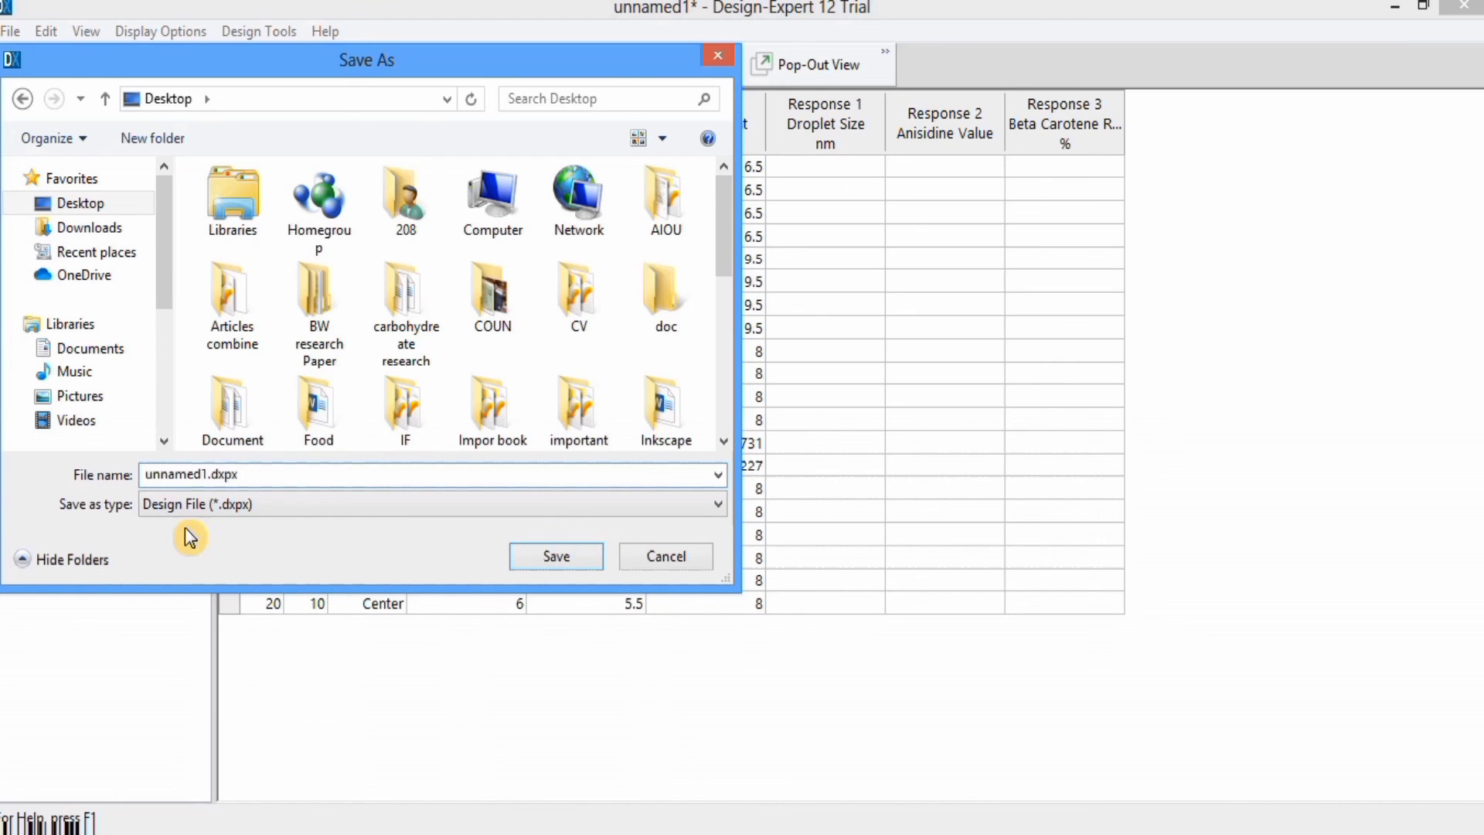
pyautogui.press('BackSpace')
pyautogui.press('BackSpace')
pyautogui.press('BackSpace')
pyautogui.press('BackSpace')
pyautogui.press('BackSpace')
pyautogui.press('BackSpace')
pyautogui.press('BackSpace')
pyautogui.press('BackSpace')
pyautogui.write('RSM')
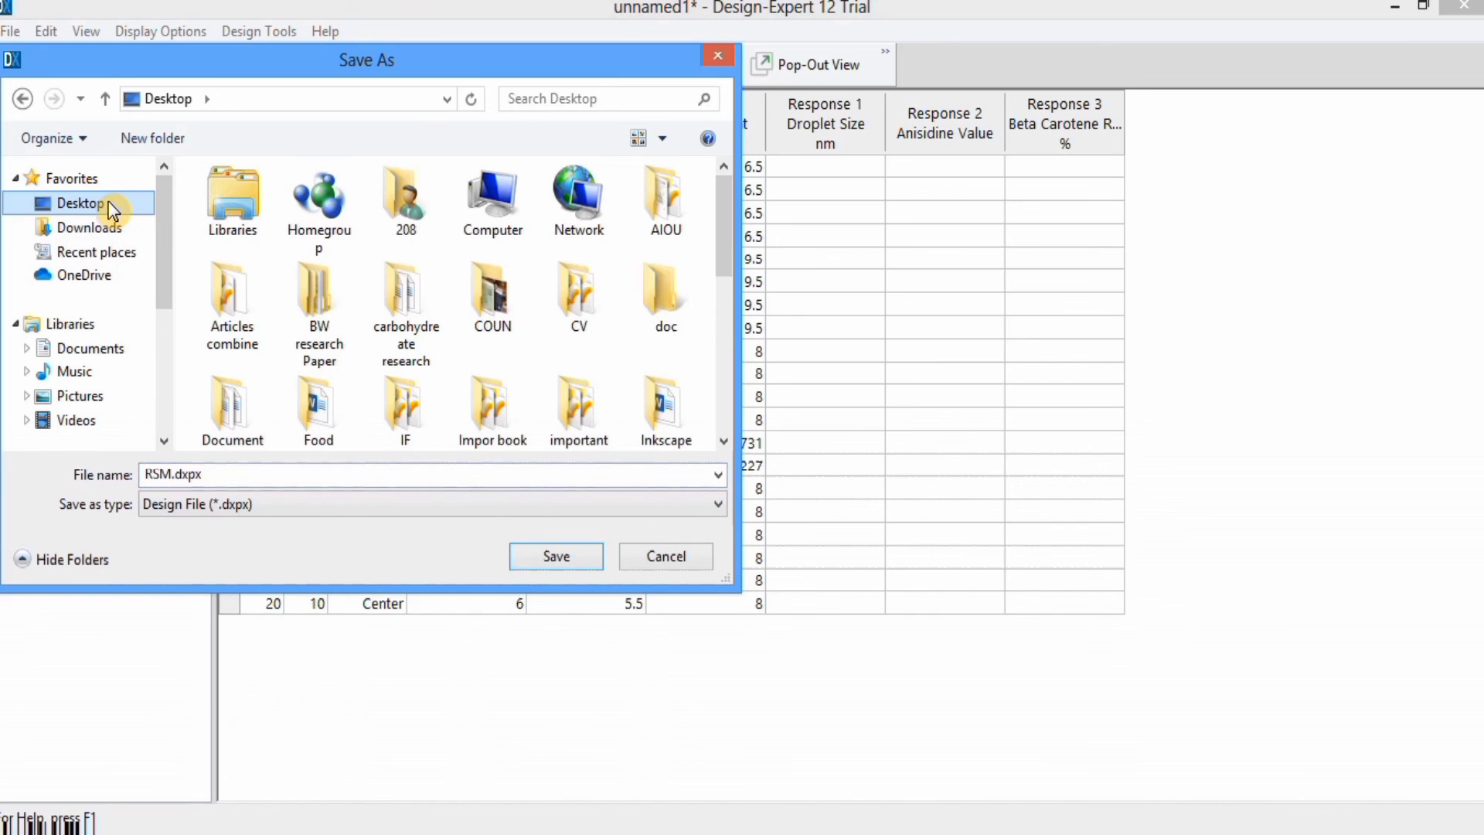
pyautogui.click(541, 567)
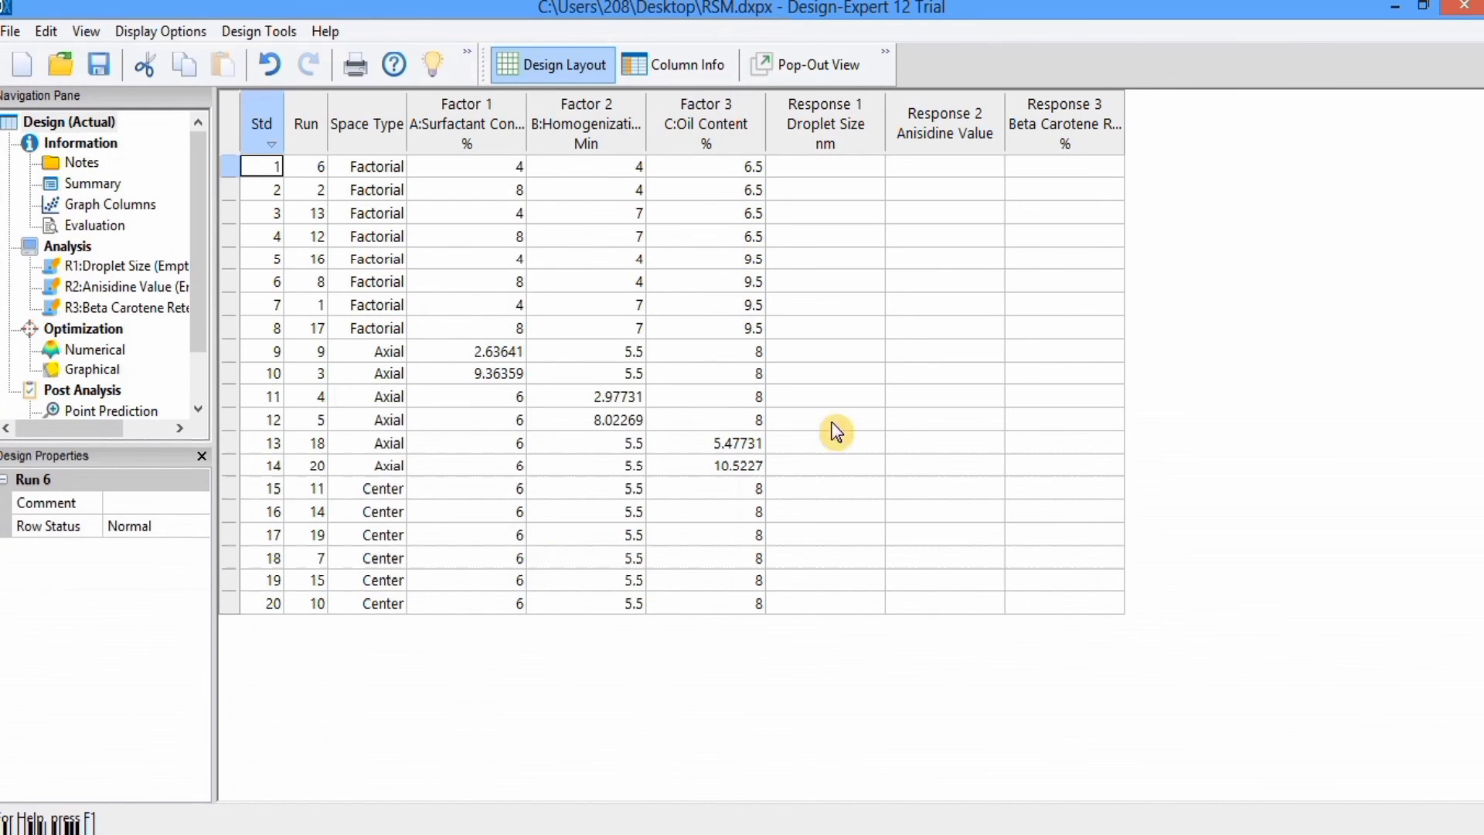
# Step: Minimize the Design-Expert and Foxit Reader windows to check the saved RSM.dxpx file on the Windows desktop
pyautogui.click(1399, 11)
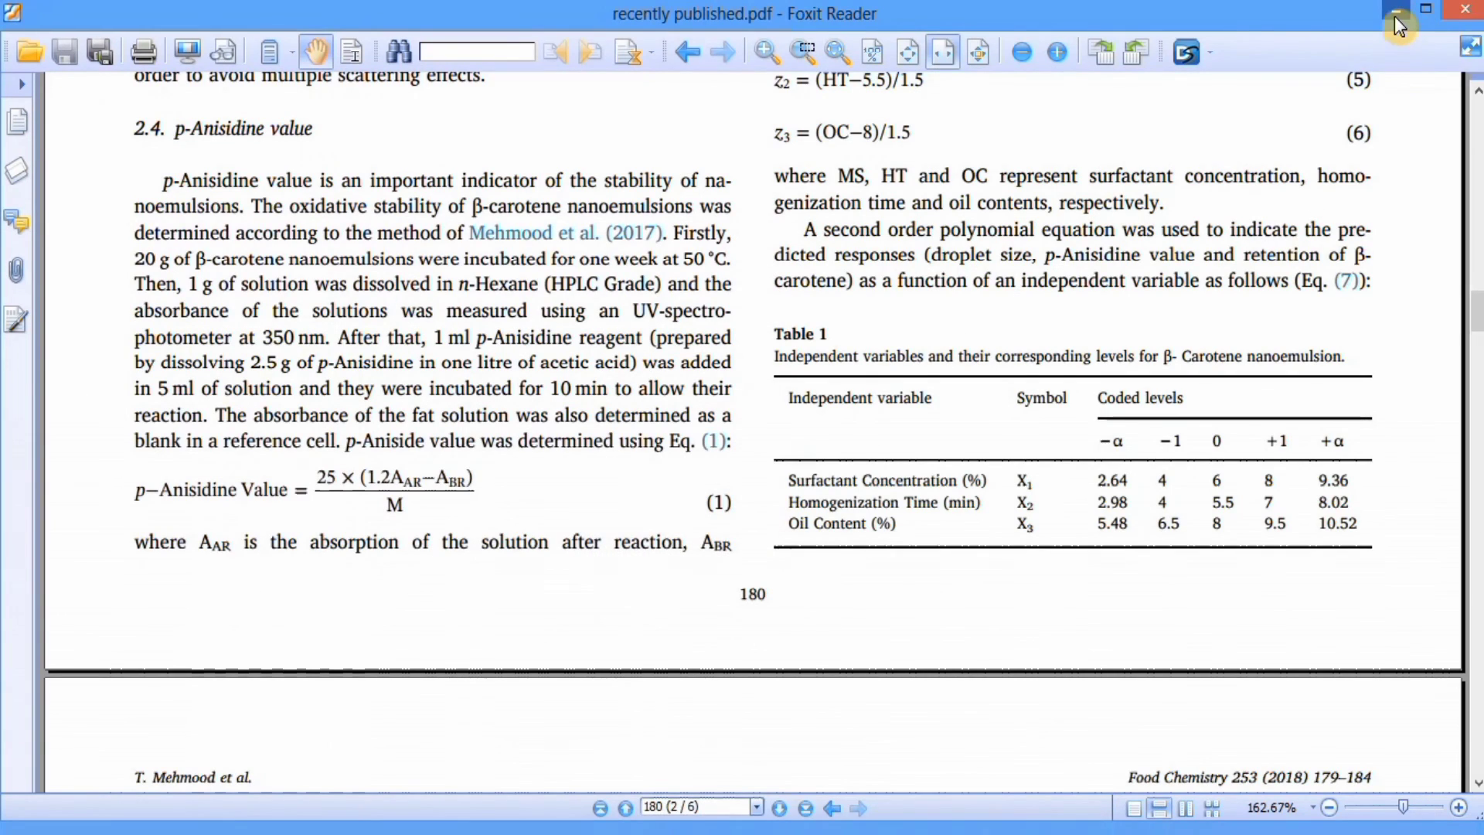
pyautogui.click(1396, 14)
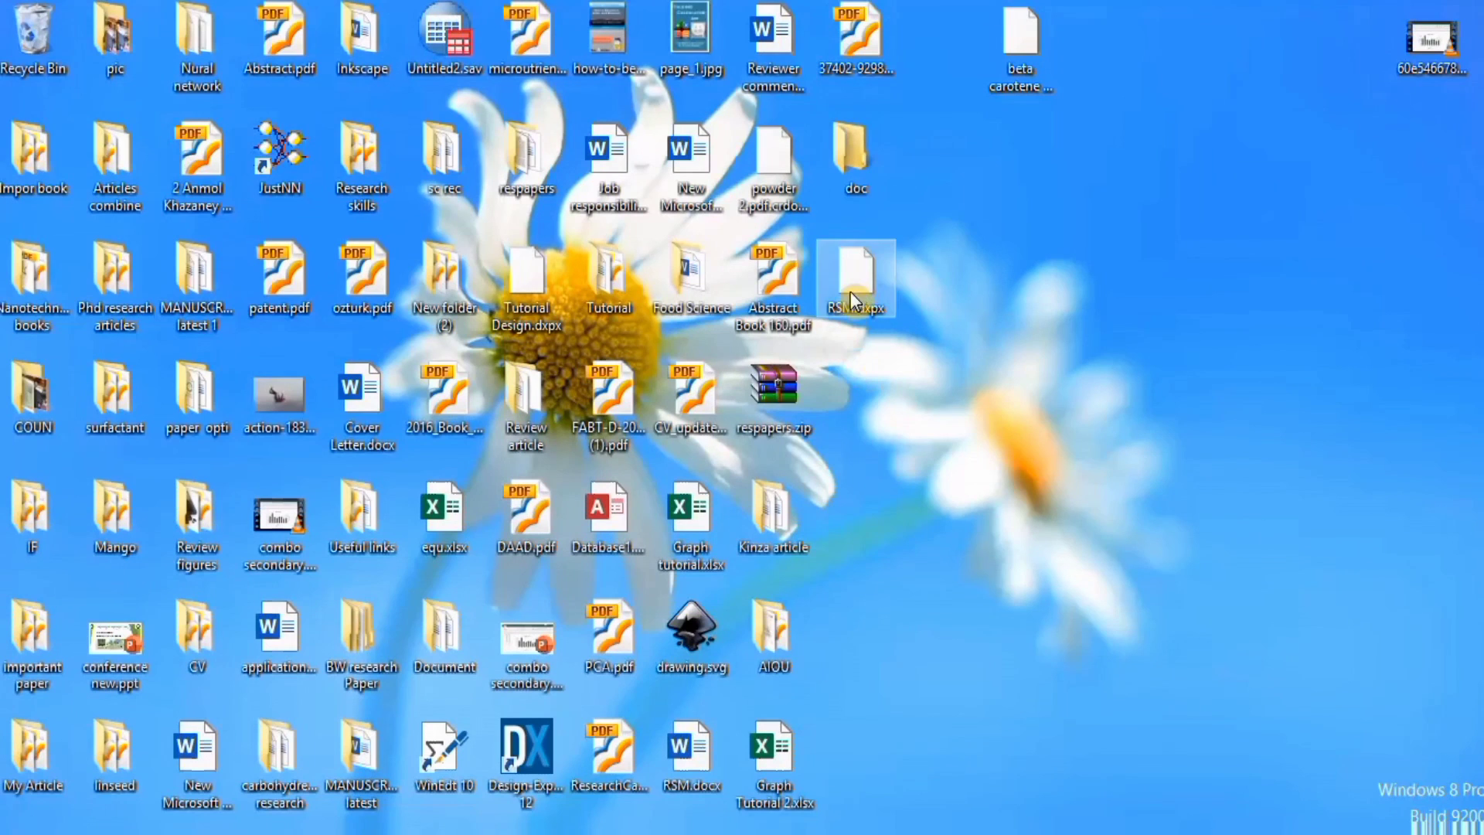